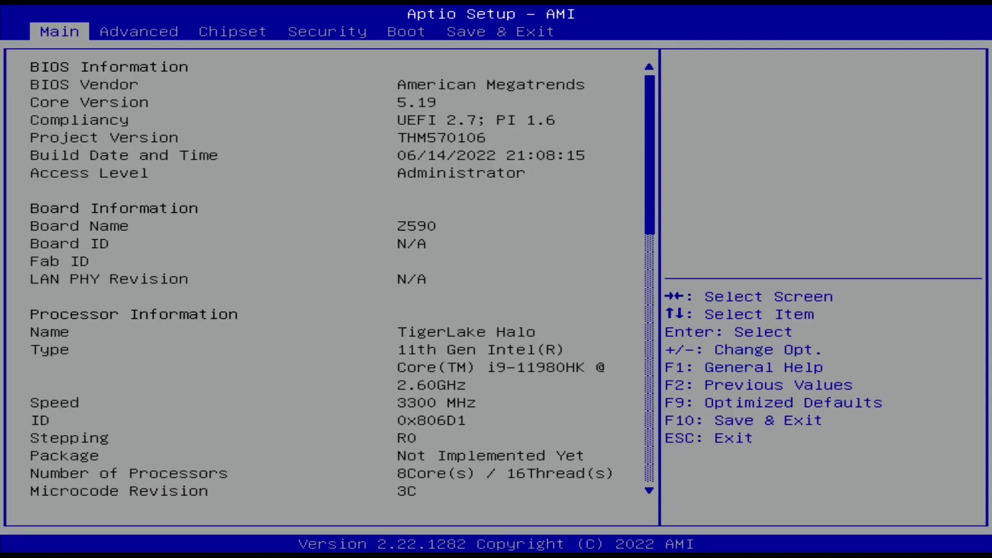
Open the turbo options page under Advanced > Power & Performance CPU power management
{"action": "key", "text": "Right"}
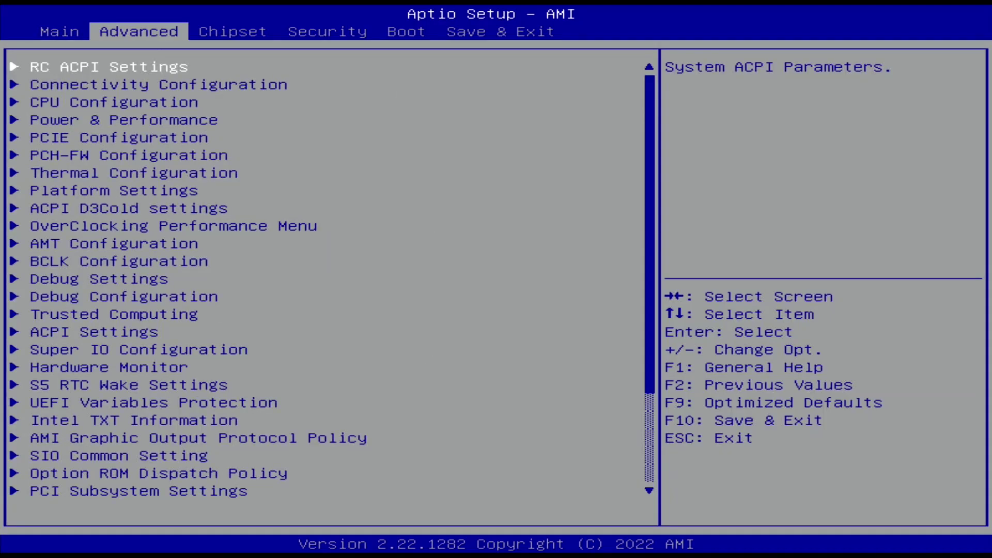
{"action": "key", "text": "Down"}
{"action": "key", "text": "Down"}
{"action": "key", "text": "Down"}
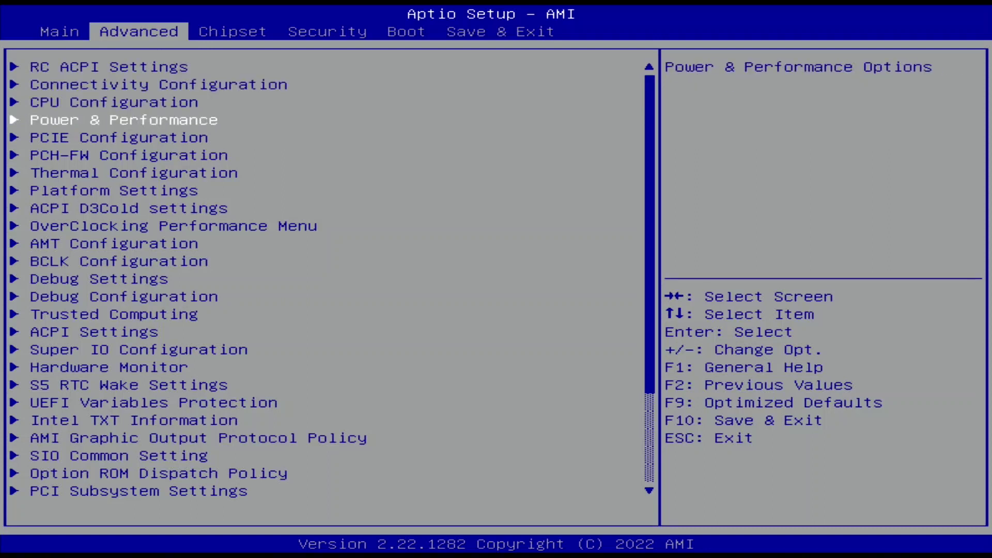
{"action": "key", "text": "Return"}
{"action": "key", "text": "Return"}
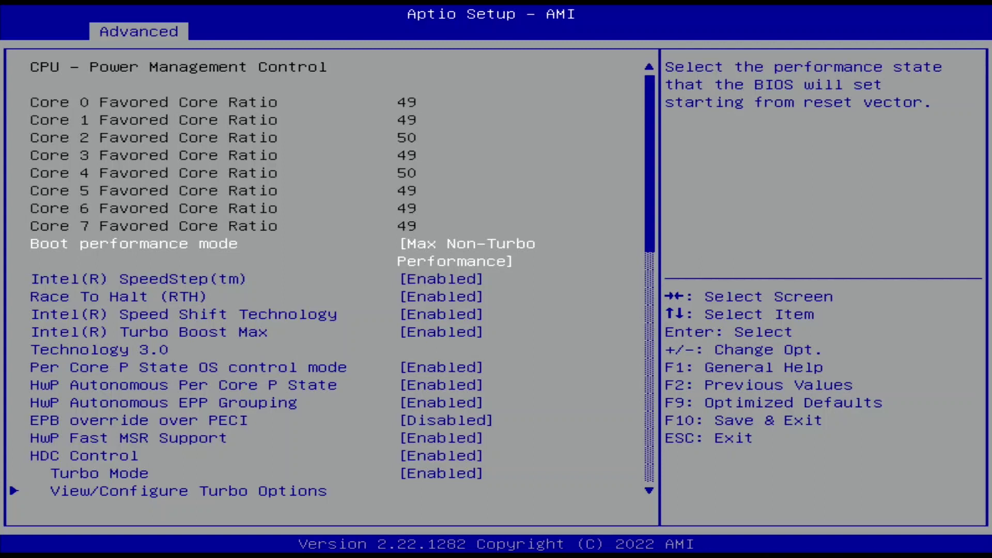
{"action": "key", "text": "Down"}
{"action": "key", "text": "Down"}
{"action": "key", "text": "Down"}
{"action": "key", "text": "Down"}
{"action": "key", "text": "Down"}
{"action": "key", "text": "Down"}
{"action": "key", "text": "Down"}
{"action": "key", "text": "Down"}
{"action": "key", "text": "Down"}
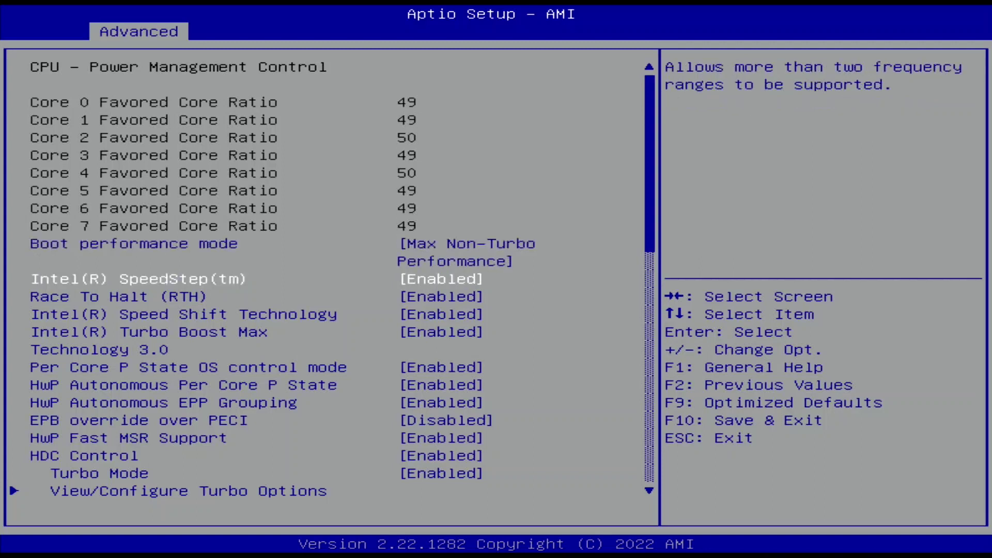
{"action": "key", "text": "Down"}
{"action": "key", "text": "Down"}
{"action": "key", "text": "Down"}
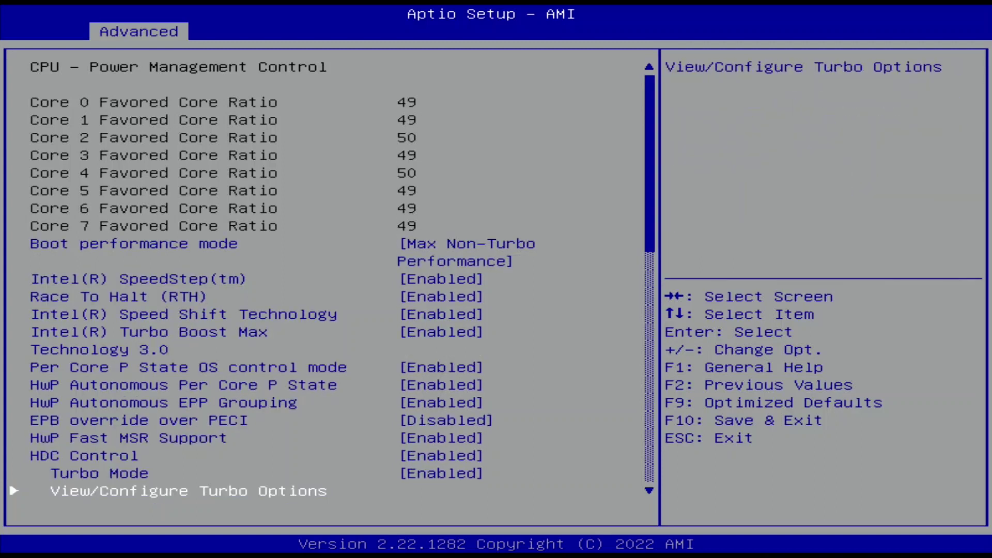
{"action": "key", "text": "Return"}
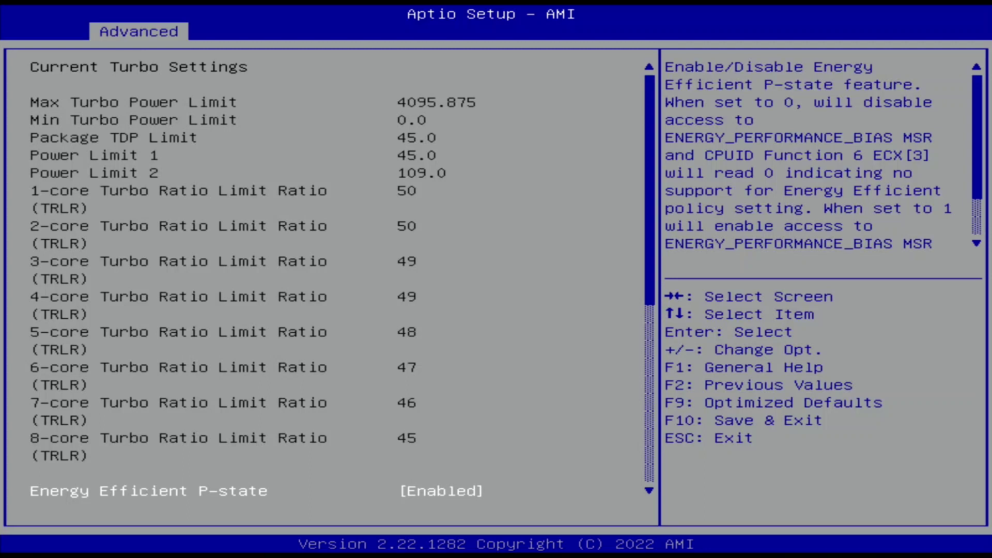
Set the 1-, 2- and 3-core turbo ratio overrides to 52
{"action": "key", "text": "Down"}
{"action": "key", "text": "Down"}
{"action": "key", "text": "Down"}
{"action": "key", "text": "Down"}
{"action": "key", "text": "Down"}
{"action": "key", "text": "Down"}
{"action": "key", "text": "Down"}
{"action": "key", "text": "Down"}
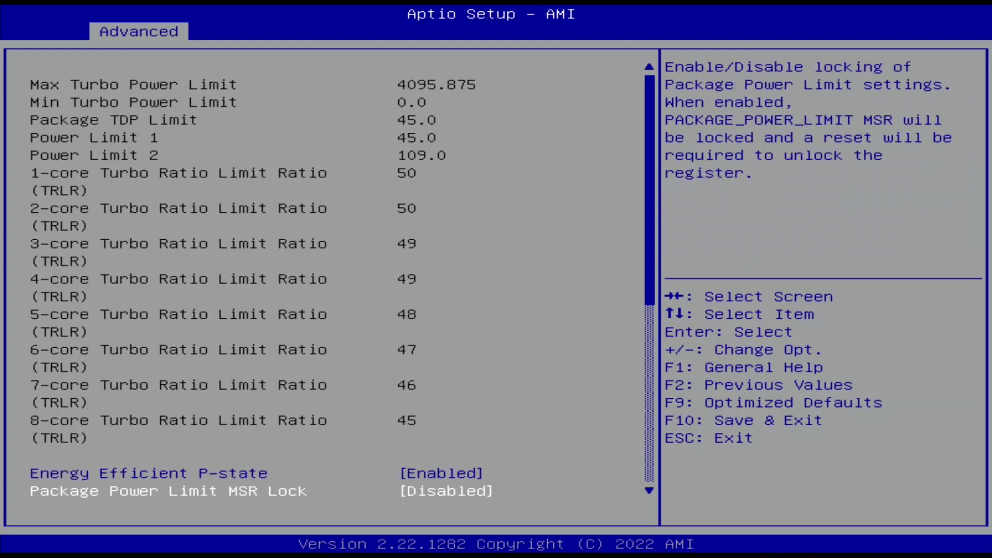
{"action": "key", "text": "Down"}
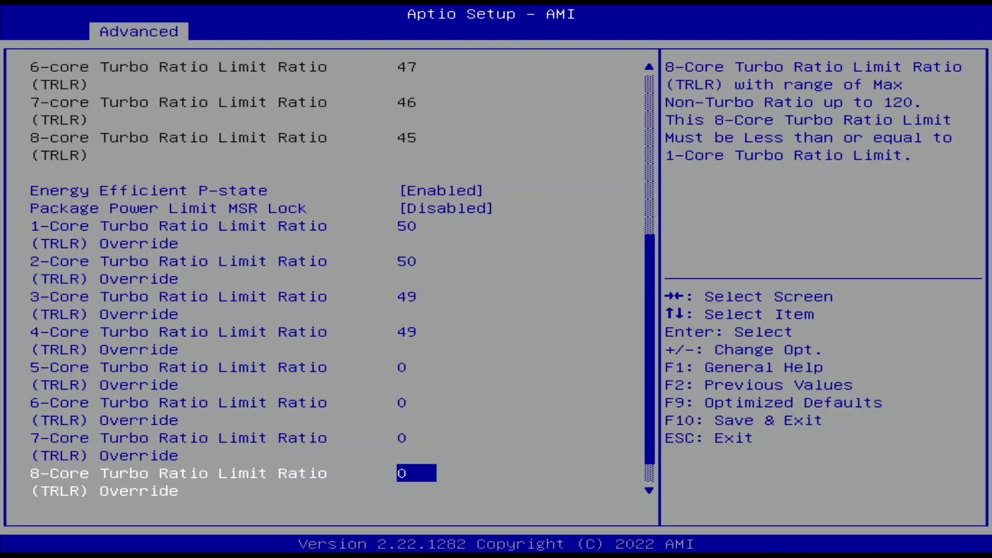
{"action": "key", "text": "Up"}
{"action": "key", "text": "Up"}
{"action": "key", "text": "Up"}
{"action": "key", "text": "Up"}
{"action": "key", "text": "Up"}
{"action": "key", "text": "Up"}
{"action": "key", "text": "Up"}
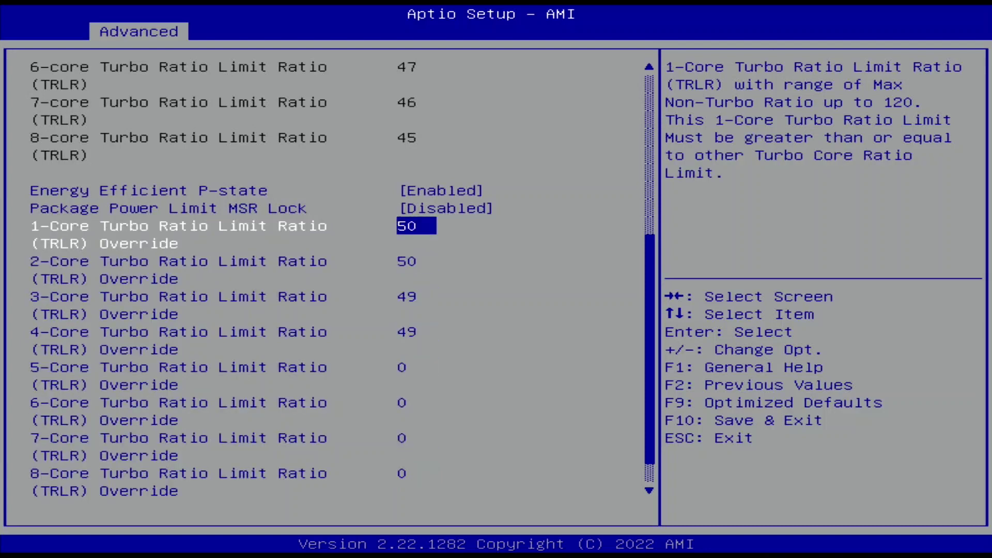
{"action": "type", "text": "52"}
{"action": "key", "text": "Down"}
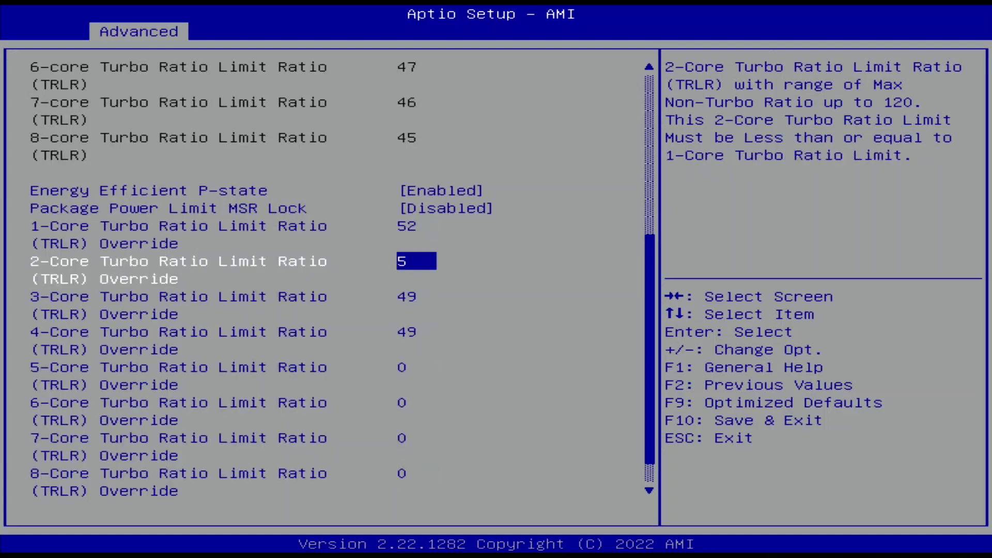
{"action": "type", "text": "52"}
{"action": "key", "text": "Down"}
{"action": "type", "text": "52"}
Set turbo ratio overrides to 51 for 4–6 cores and 50 for 7–8 cores
{"action": "key", "text": "Down"}
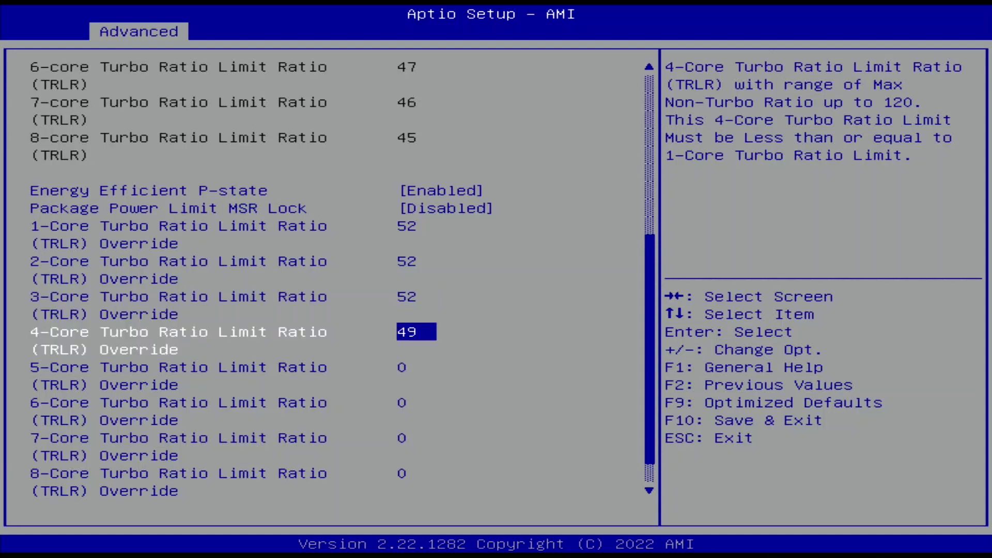
{"action": "type", "text": "51"}
{"action": "key", "text": "Down"}
{"action": "type", "text": "51"}
{"action": "key", "text": "Down"}
{"action": "type", "text": "51"}
{"action": "key", "text": "Down"}
{"action": "type", "text": "50"}
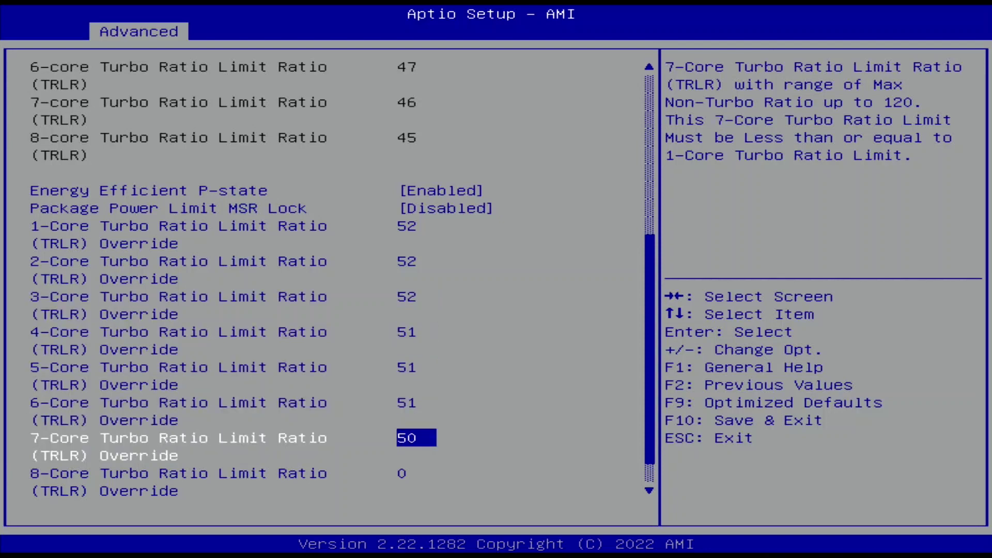
{"action": "key", "text": "Down"}
{"action": "type", "text": "50"}
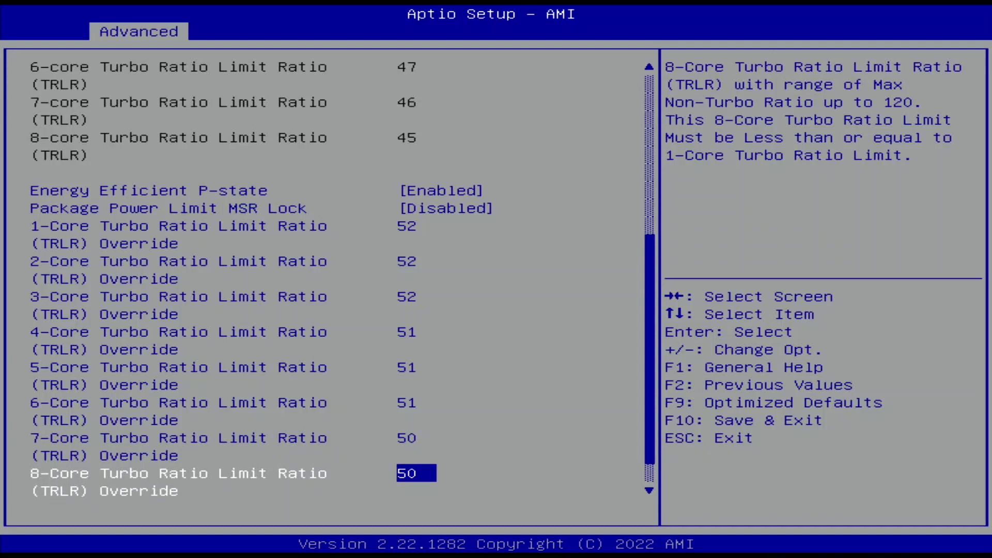
{"action": "key", "text": "Escape"}
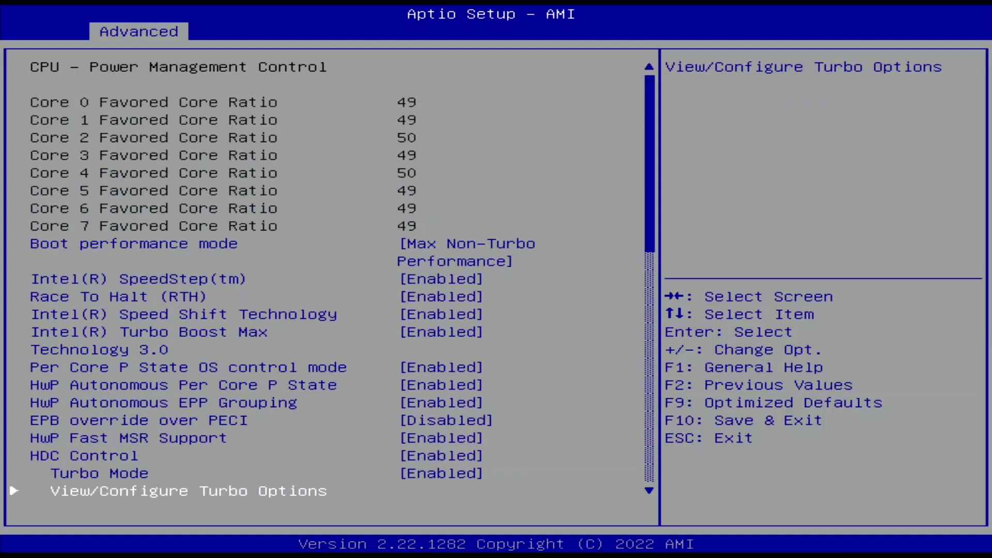
Enter Config TDP Configurations and go to the nominal custom power limits
{"action": "key", "text": "Down"}
{"action": "key", "text": "Return"}
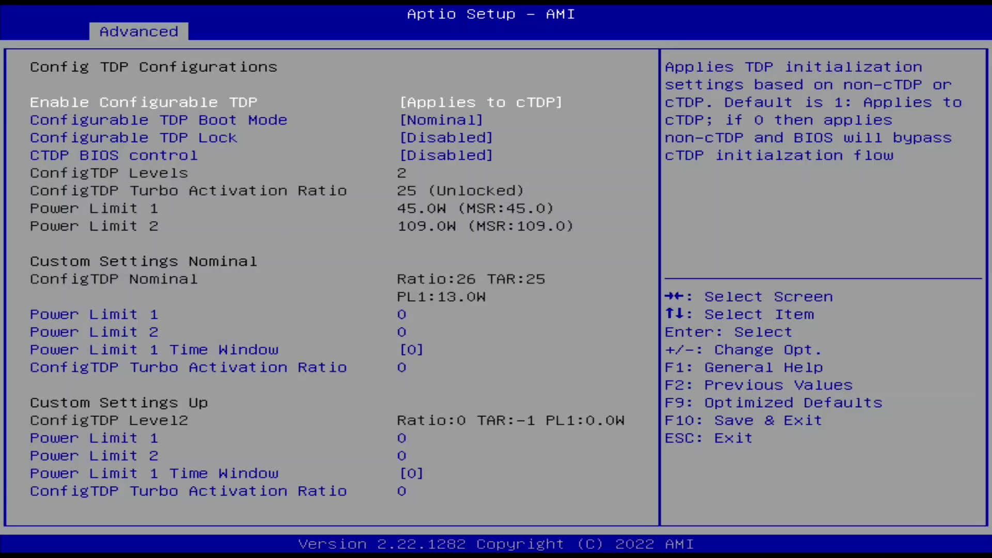
{"action": "key", "text": "Down"}
{"action": "key", "text": "Down"}
{"action": "key", "text": "Down"}
{"action": "key", "text": "Down"}
{"action": "key", "text": "Down"}
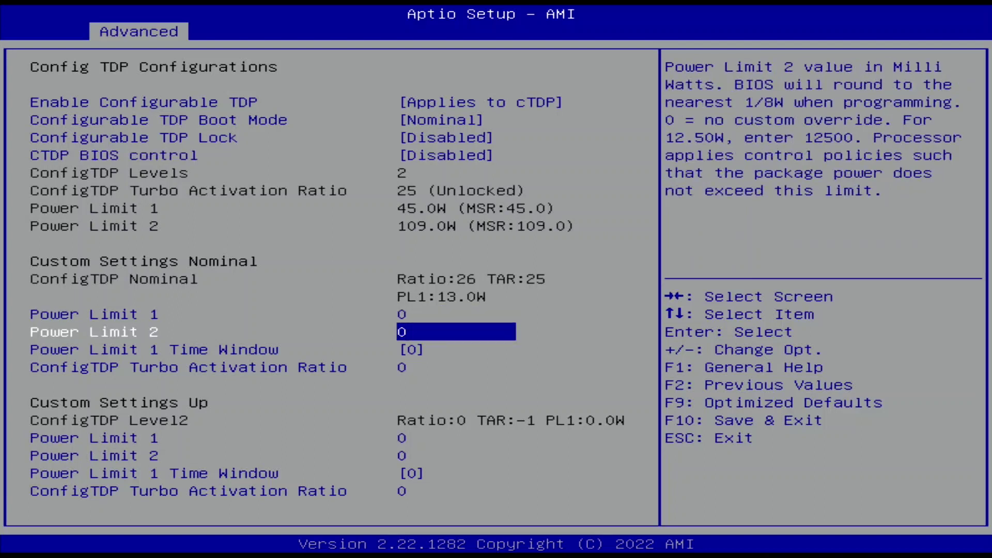
Set nominal custom Power Limit 1 and Power Limit 2 to 4095875 each
{"action": "key", "text": "Up"}
{"action": "type", "text": "4095875"}
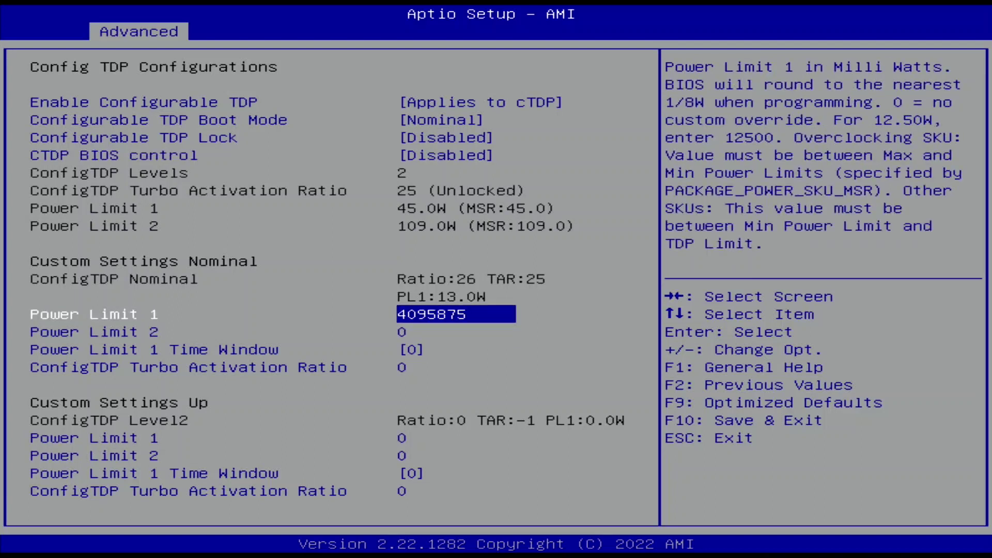
{"action": "key", "text": "Down"}
{"action": "type", "text": "4095875"}
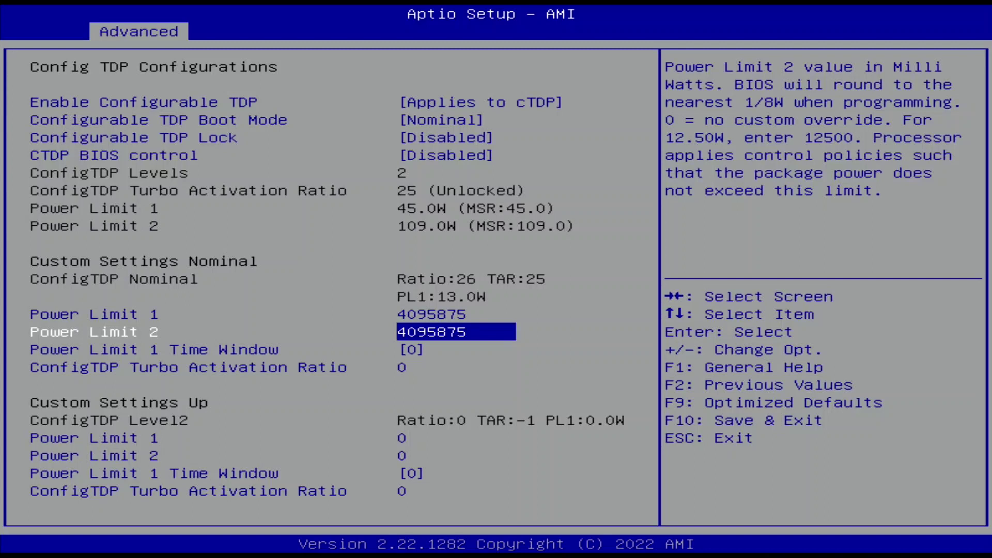
{"action": "key", "text": "Escape"}
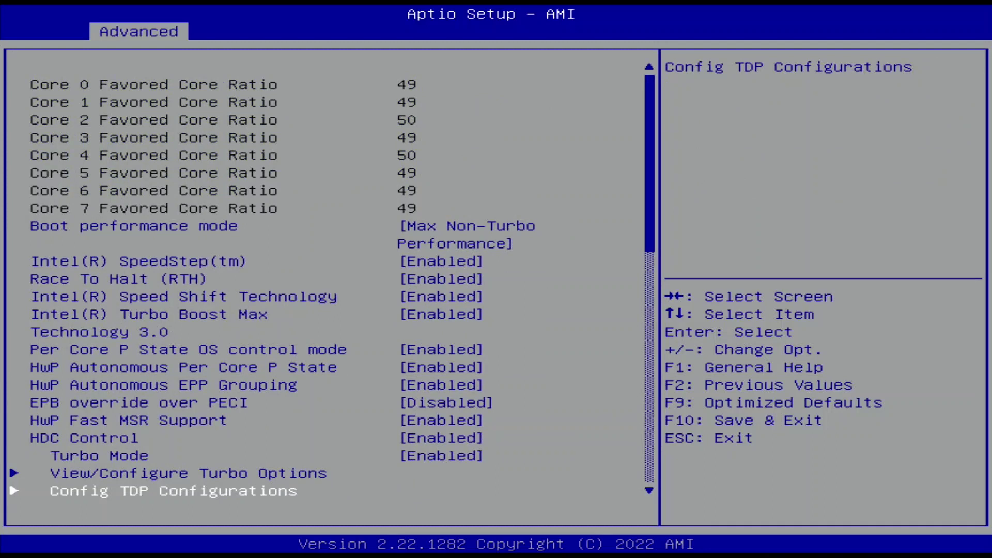
In the VccIn VR Domain, set VR Current Limit 1023 and TDC Current Limit 32767
{"action": "key", "text": "Down"}
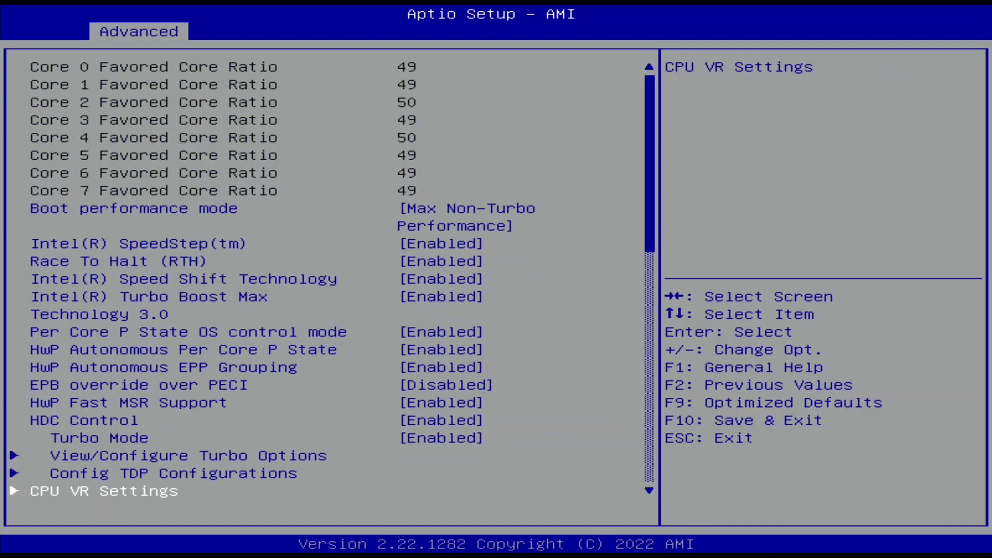
{"action": "key", "text": "Return"}
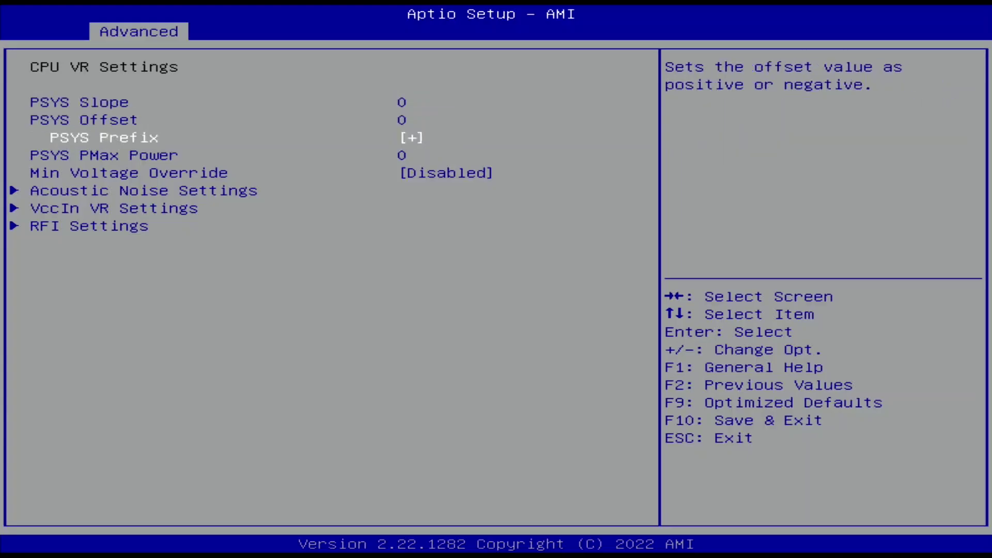
{"action": "key", "text": "Down"}
{"action": "key", "text": "Down"}
{"action": "key", "text": "Down"}
{"action": "key", "text": "Down"}
{"action": "key", "text": "Return"}
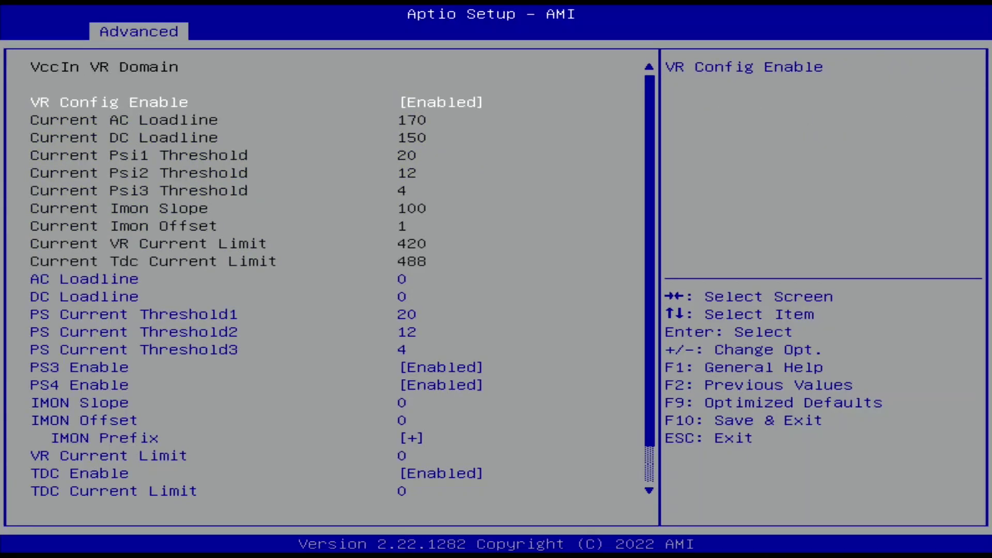
{"action": "key", "text": "Down"}
{"action": "key", "text": "Down"}
{"action": "key", "text": "Down"}
{"action": "key", "text": "Down"}
{"action": "key", "text": "Down"}
{"action": "key", "text": "Down"}
{"action": "key", "text": "Down"}
{"action": "key", "text": "Down"}
{"action": "key", "text": "Down"}
{"action": "key", "text": "Down"}
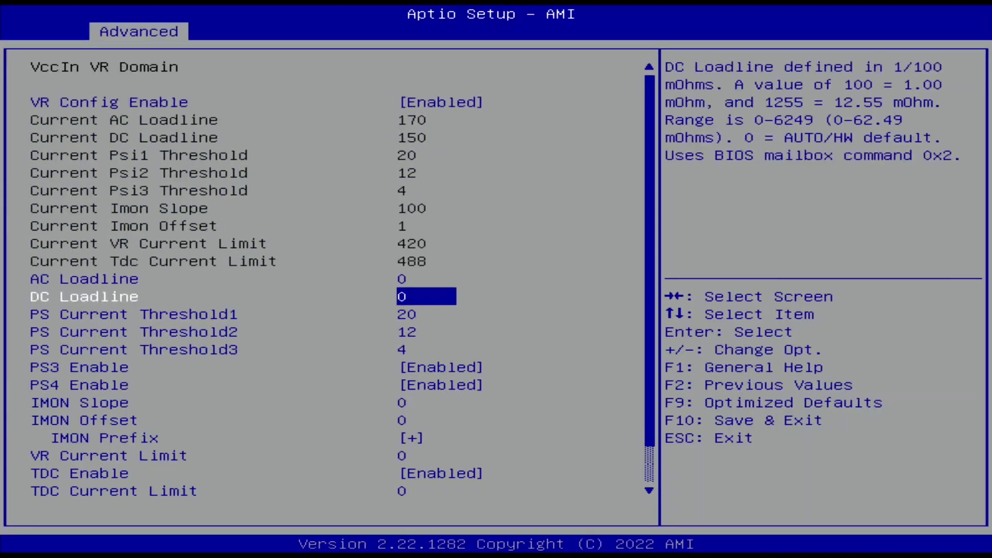
{"action": "key", "text": "Down"}
{"action": "type", "text": "1023"}
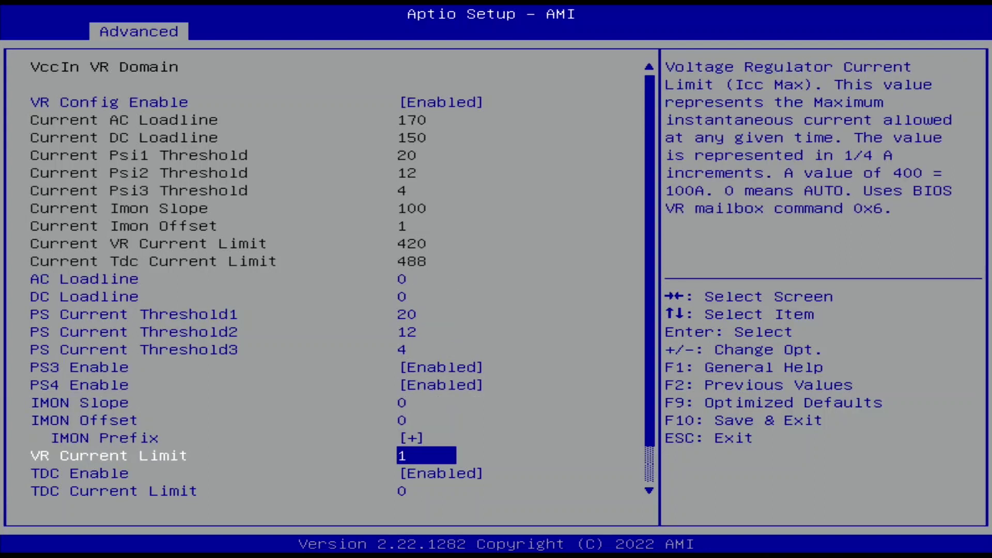
{"action": "key", "text": "Down"}
{"action": "key", "text": "Down"}
{"action": "type", "text": "32767"}
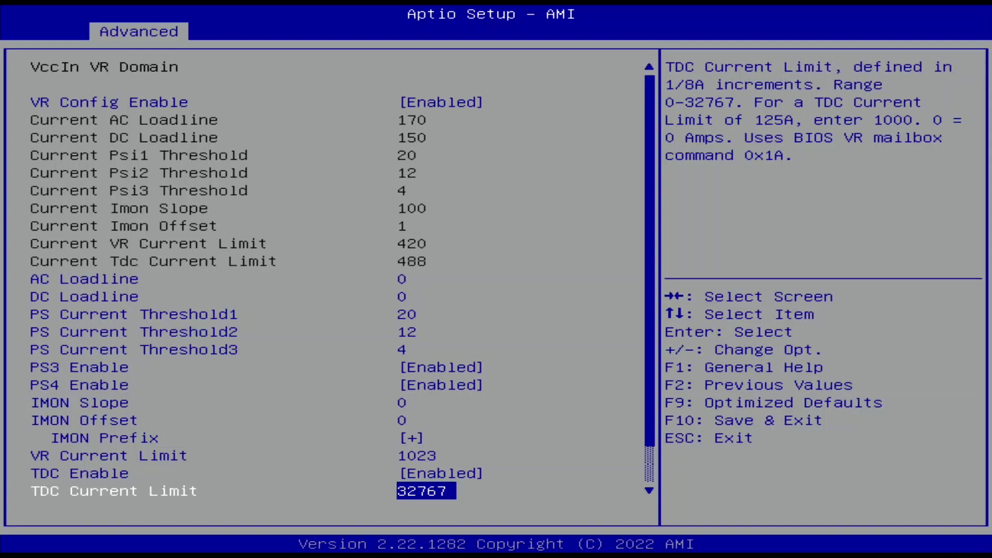
{"action": "key", "text": "Escape"}
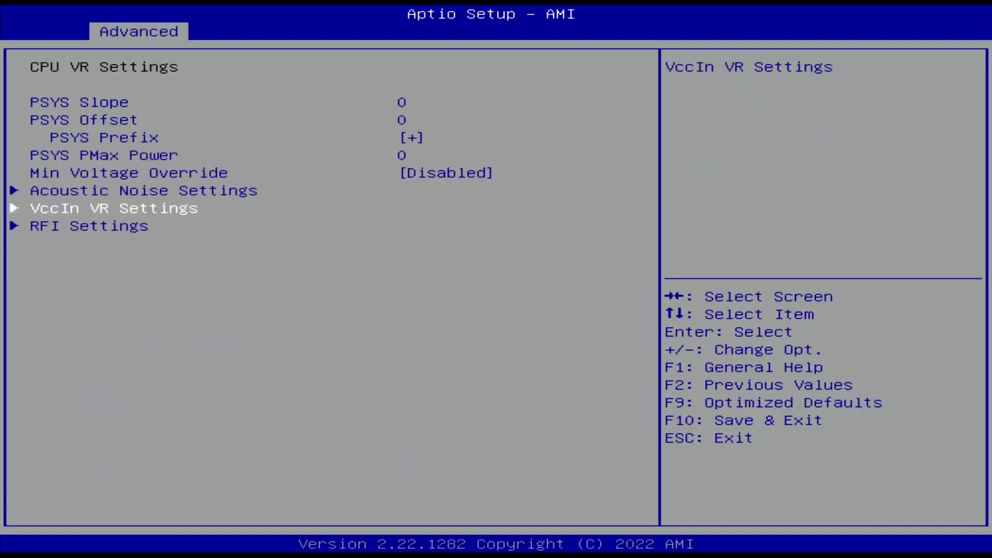
Enable Power Limit 4 Override and set Power Limit 4 to 4095875
{"action": "key", "text": "Escape"}
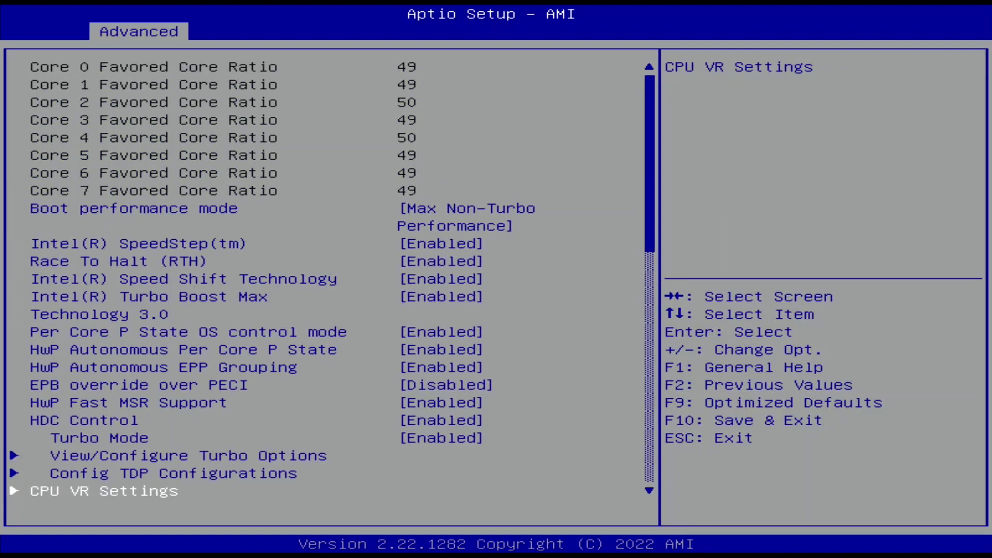
{"action": "key", "text": "Down"}
{"action": "key", "text": "Down"}
{"action": "key", "text": "Down"}
{"action": "key", "text": "Down"}
{"action": "key", "text": "Up"}
{"action": "key", "text": "Return"}
{"action": "key", "text": "Down"}
{"action": "key", "text": "Return"}
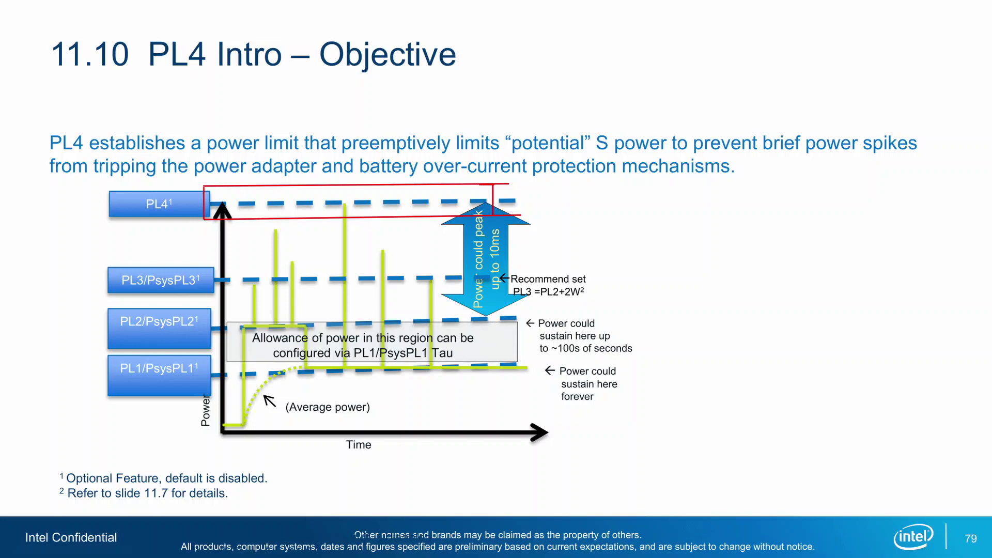
{"action": "key", "text": "Down"}
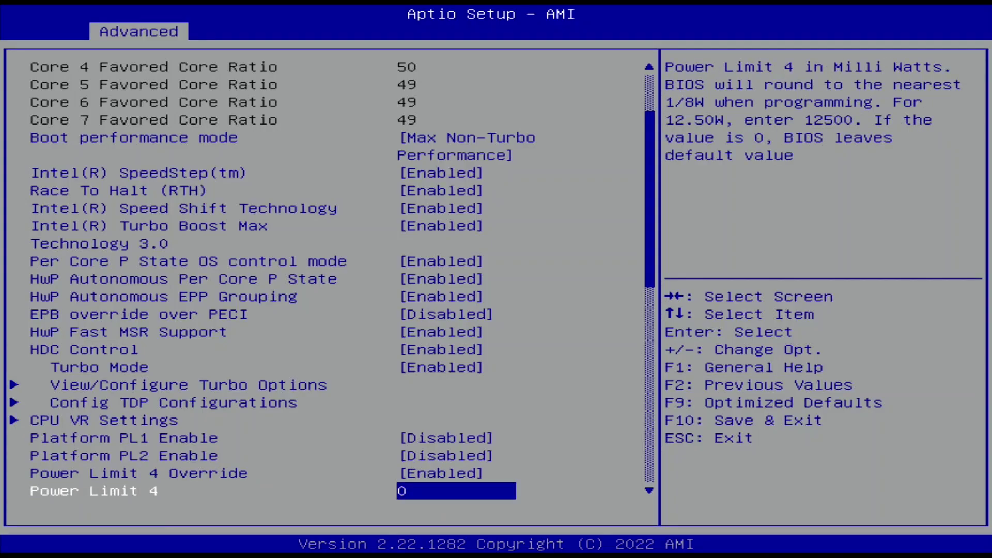
{"action": "type", "text": "4095875"}
{"action": "key", "text": "Down"}
{"action": "key", "text": "Down"}
{"action": "key", "text": "Down"}
{"action": "key", "text": "Down"}
{"action": "key", "text": "Down"}
{"action": "key", "text": "Down"}
{"action": "key", "text": "Down"}
{"action": "key", "text": "Down"}
{"action": "key", "text": "Down"}
{"action": "key", "text": "Down"}
{"action": "key", "text": "Down"}
{"action": "key", "text": "Down"}
{"action": "key", "text": "Down"}
{"action": "key", "text": "Down"}
{"action": "key", "text": "Down"}
{"action": "key", "text": "Down"}
{"action": "key", "text": "Down"}
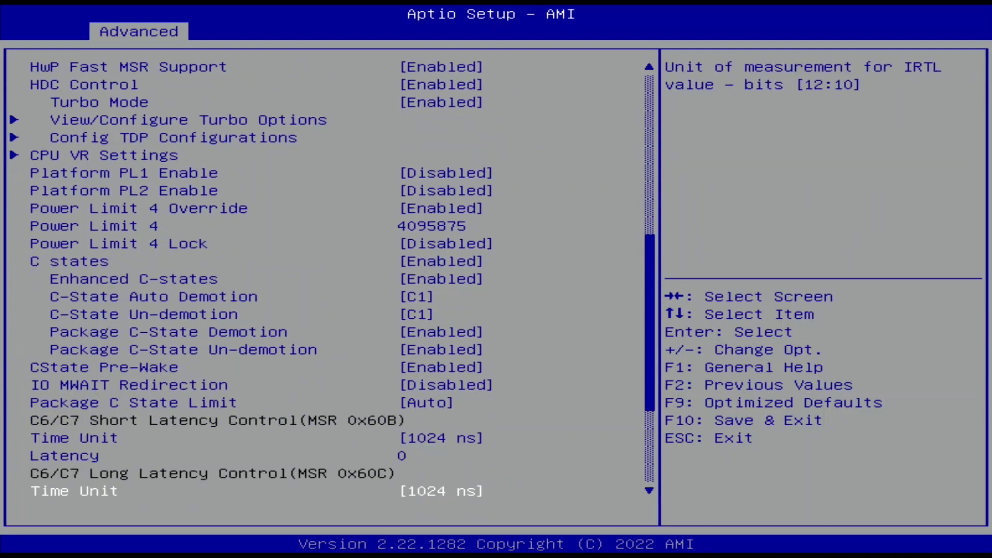
Disable CFG Lock and Overclocking Lock in CPU Lock Configuration
{"action": "key", "text": "Down"}
{"action": "key", "text": "Down"}
{"action": "key", "text": "Down"}
{"action": "key", "text": "Down"}
{"action": "key", "text": "Down"}
{"action": "key", "text": "Down"}
{"action": "key", "text": "Down"}
{"action": "key", "text": "Return"}
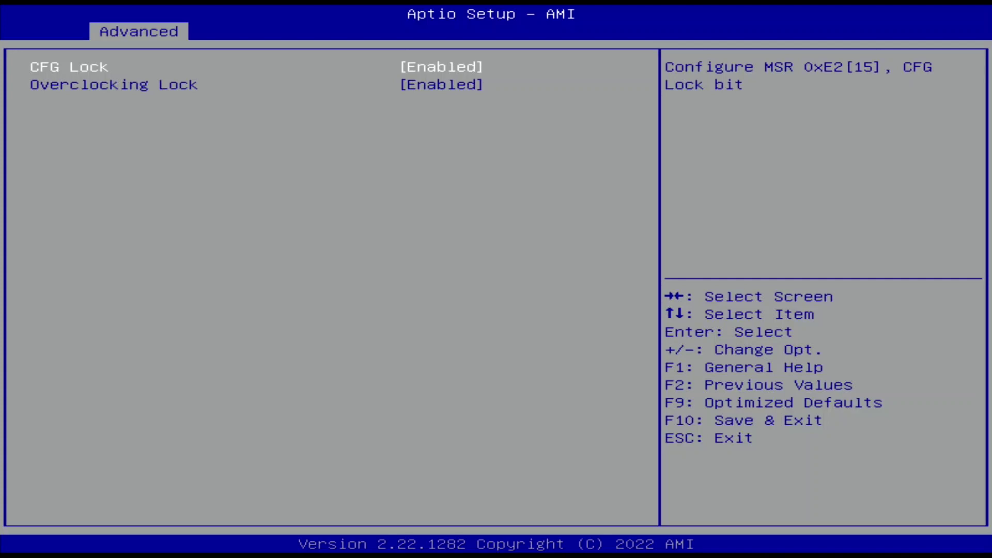
{"action": "key", "text": "Return"}
{"action": "key", "text": "Up"}
{"action": "key", "text": "Return"}
{"action": "key", "text": "Down"}
{"action": "key", "text": "Return"}
{"action": "key", "text": "Up"}
{"action": "key", "text": "Return"}
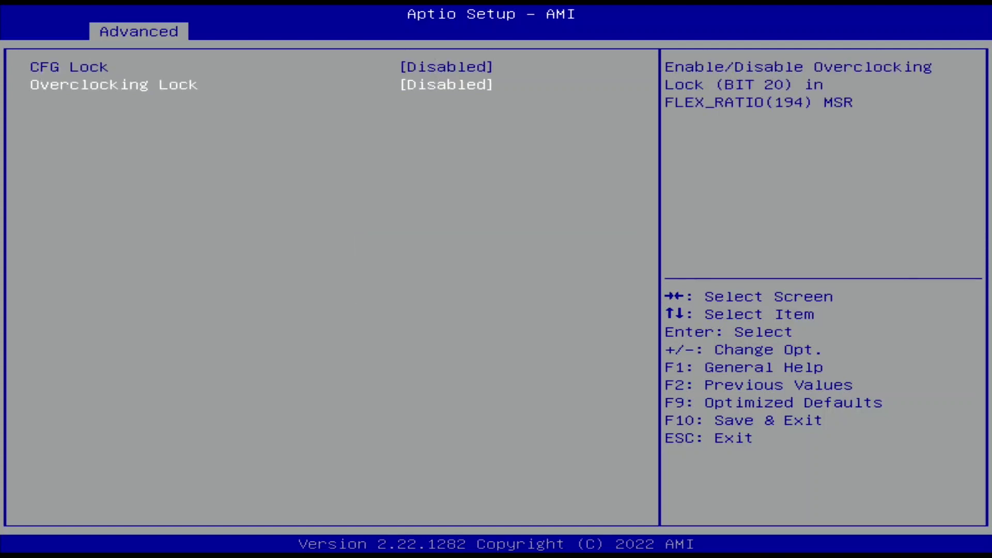
{"action": "key", "text": "Escape"}
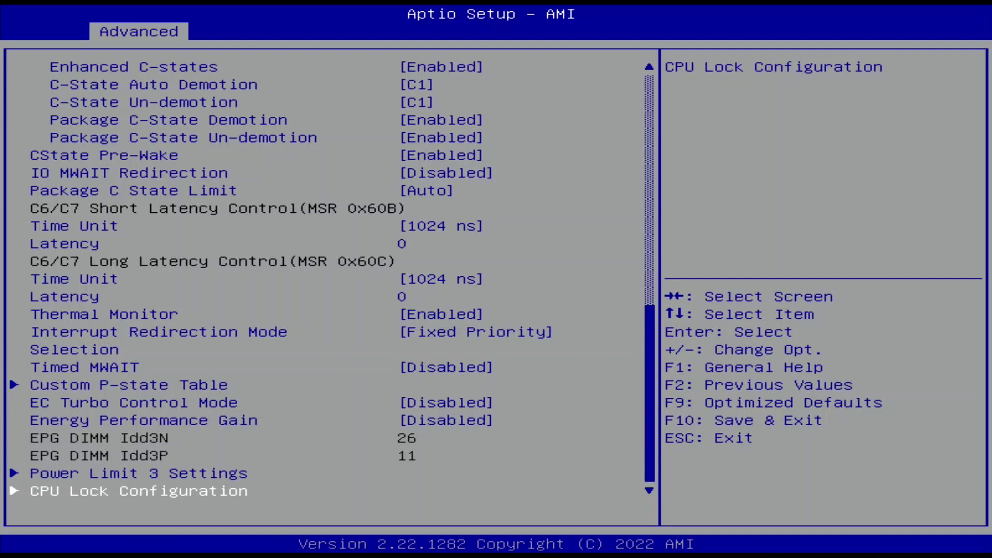
{"action": "key", "text": "Escape"}
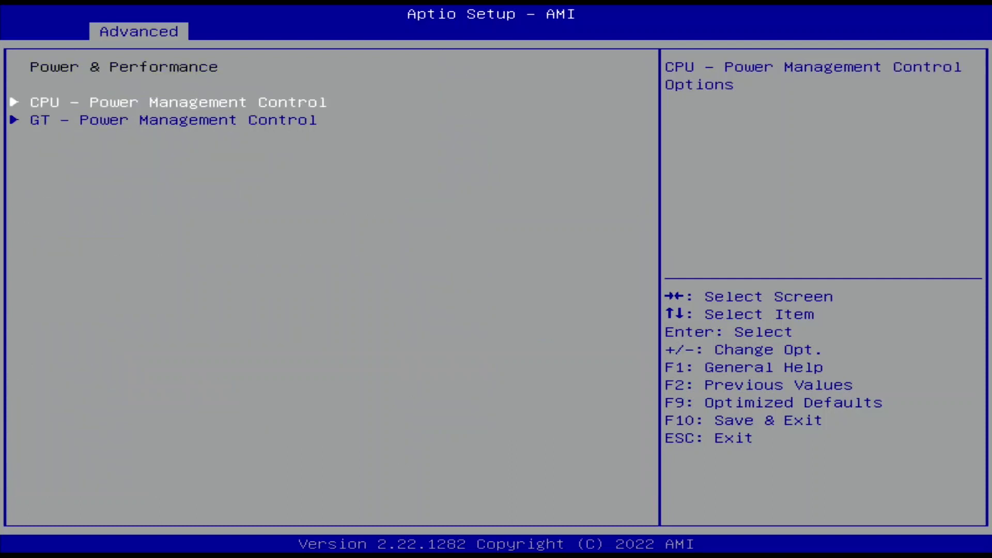
{"action": "key", "text": "Escape"}
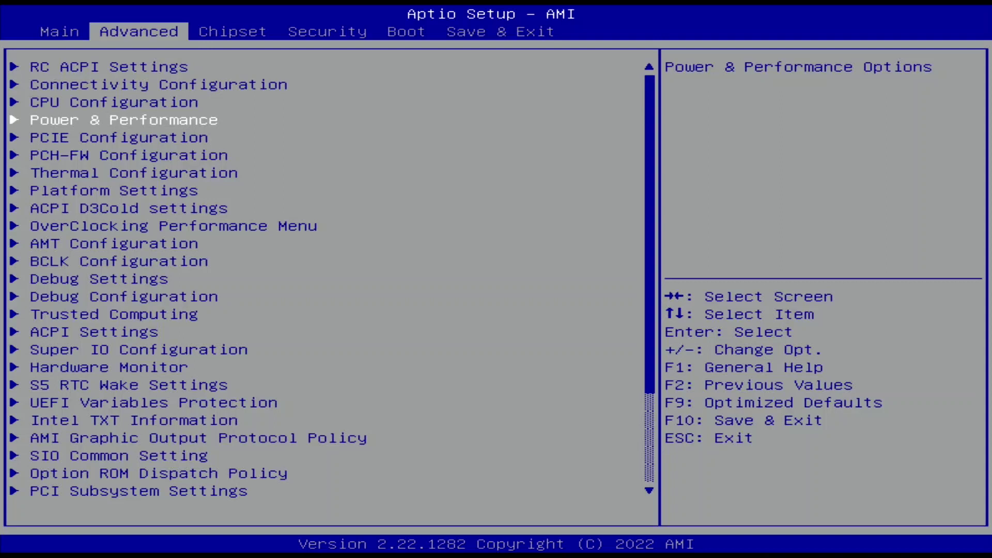
Enter the OverClocking Performance Menu from the Advanced list
{"action": "key", "text": "Down"}
{"action": "key", "text": "Down"}
{"action": "key", "text": "Down"}
{"action": "key", "text": "Down"}
{"action": "key", "text": "Down"}
{"action": "key", "text": "Down"}
{"action": "key", "text": "Return"}
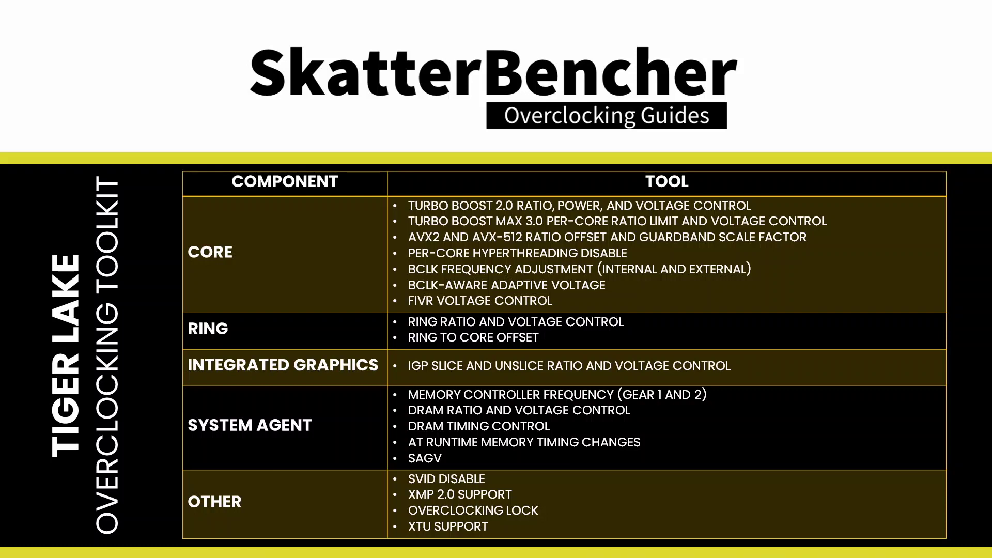
Enable the OverClocking Feature and disable FIVR Faults and FIVR Efficiency
{"action": "key", "text": "Return"}
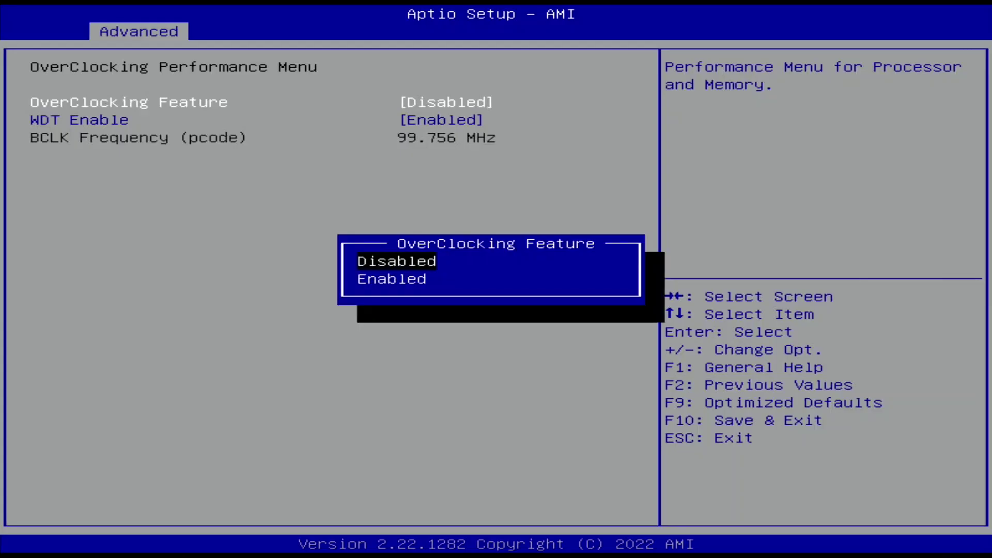
{"action": "key", "text": "Down"}
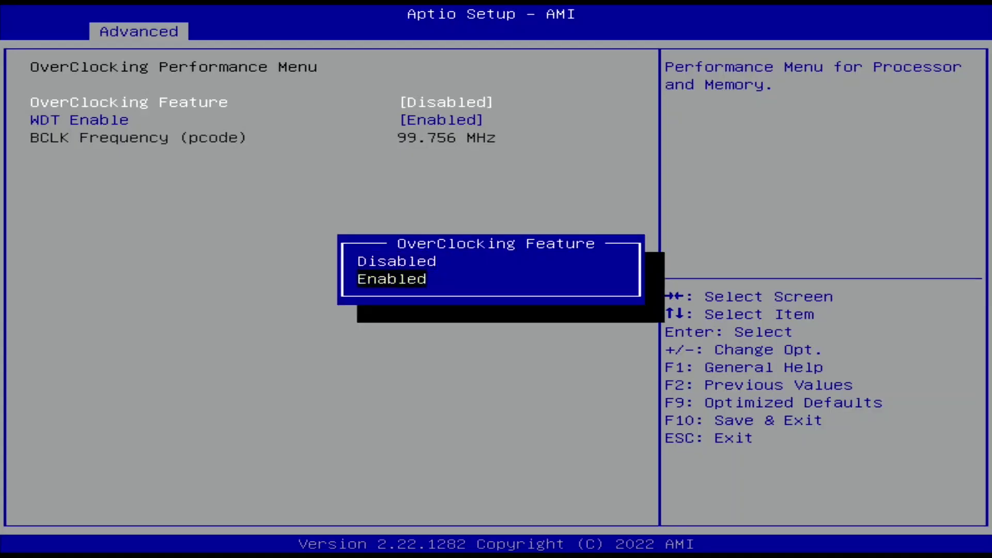
{"action": "key", "text": "Return"}
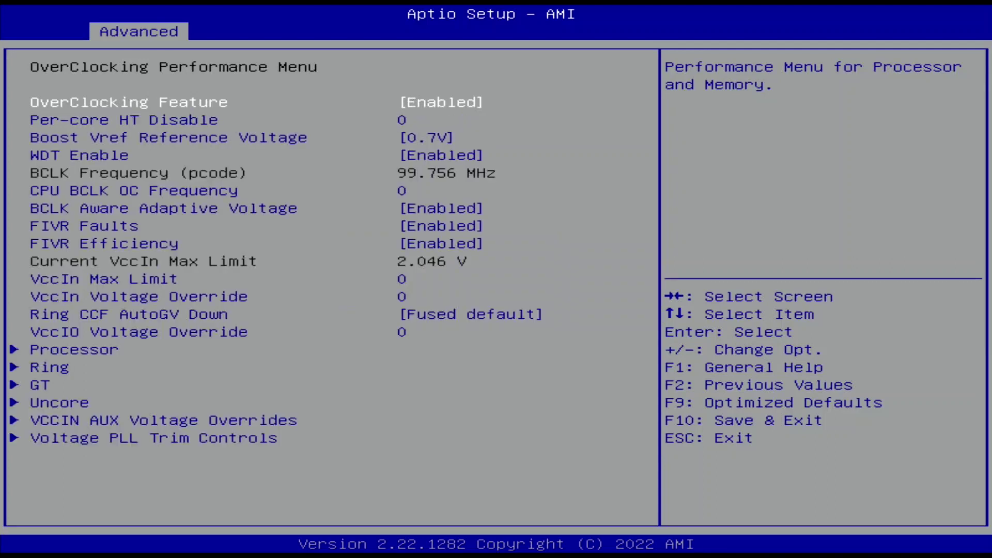
{"action": "key", "text": "Down"}
{"action": "key", "text": "Down"}
{"action": "key", "text": "Down"}
{"action": "key", "text": "Down"}
{"action": "key", "text": "Down"}
{"action": "key", "text": "Down"}
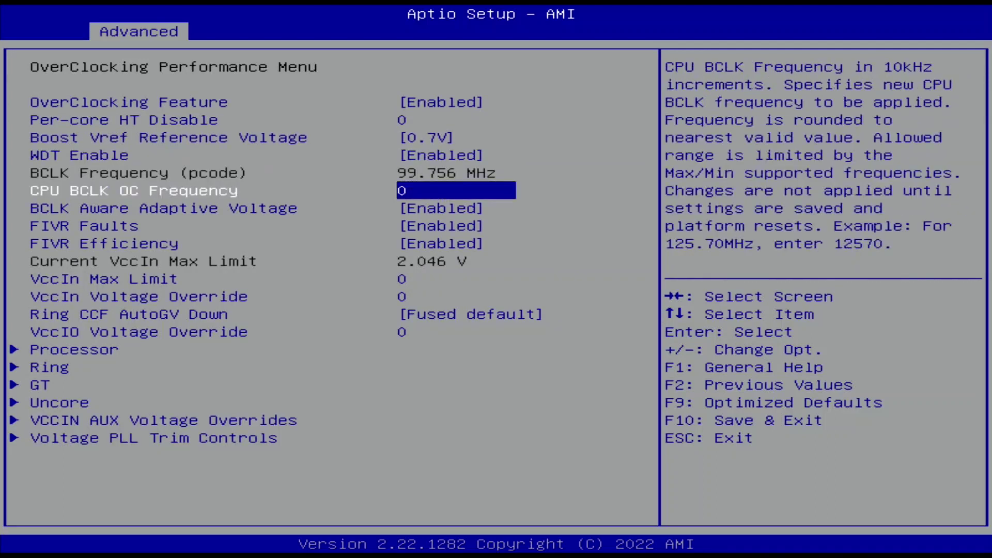
{"action": "key", "text": "Return"}
{"action": "key", "text": "Return"}
{"action": "key", "text": "Down"}
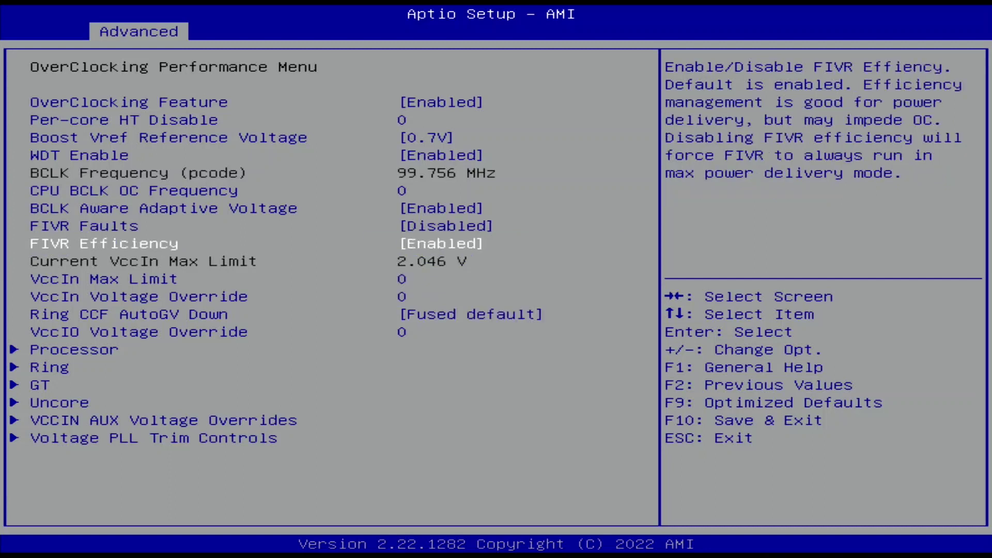
{"action": "key", "text": "Return"}
{"action": "key", "text": "Up"}
{"action": "key", "text": "Return"}
Set VccIn Max Limit to 2400 and VccIn Voltage Override to 2300
{"action": "key", "text": "Down"}
{"action": "type", "text": "2400"}
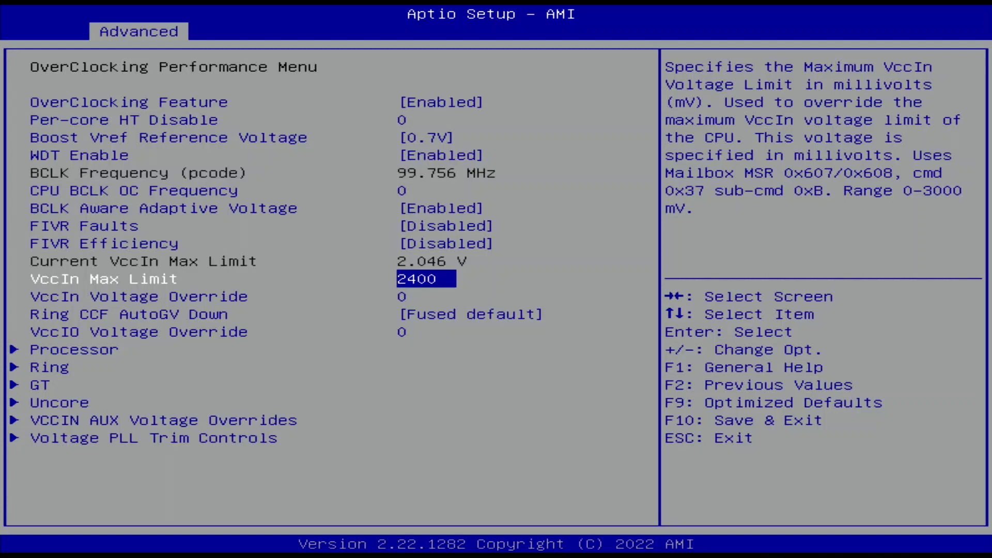
{"action": "key", "text": "Down"}
{"action": "type", "text": "2300"}
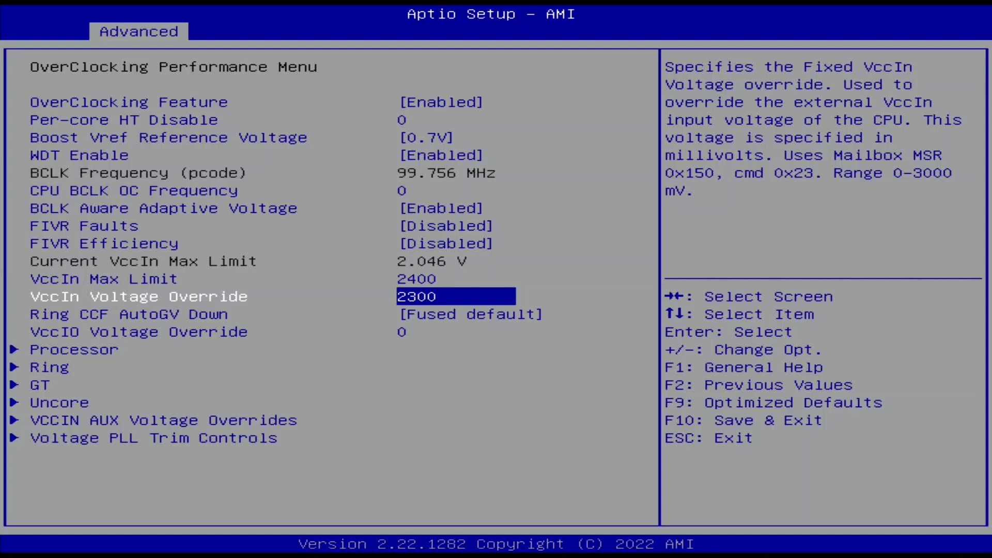
{"action": "key", "text": "Down"}
{"action": "key", "text": "Down"}
{"action": "key", "text": "Down"}
{"action": "key", "text": "Return"}
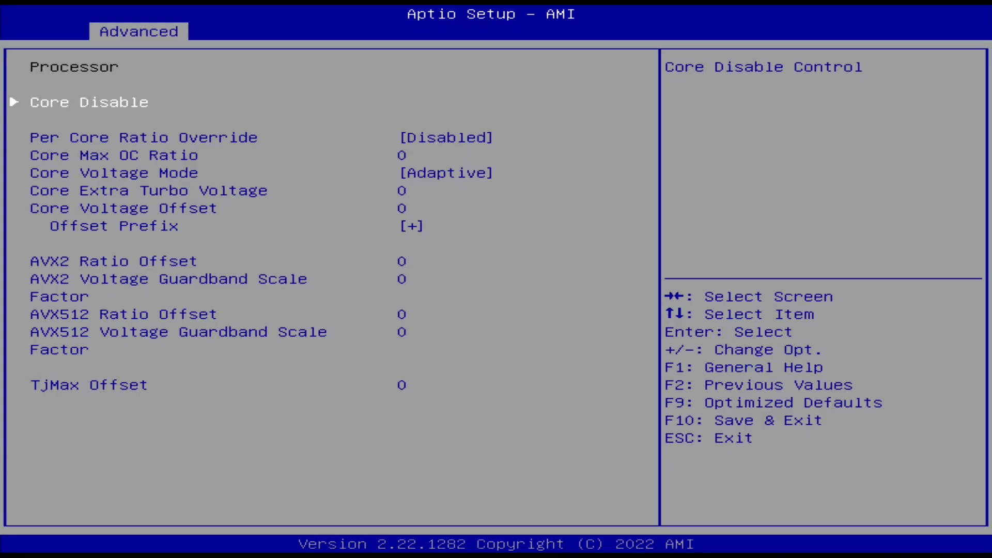
Enable Per Core Ratio Override and set Core Max OC Ratio to 52
{"action": "key", "text": "Down"}
{"action": "key", "text": "Return"}
{"action": "key", "text": "Down"}
{"action": "key", "text": "Return"}
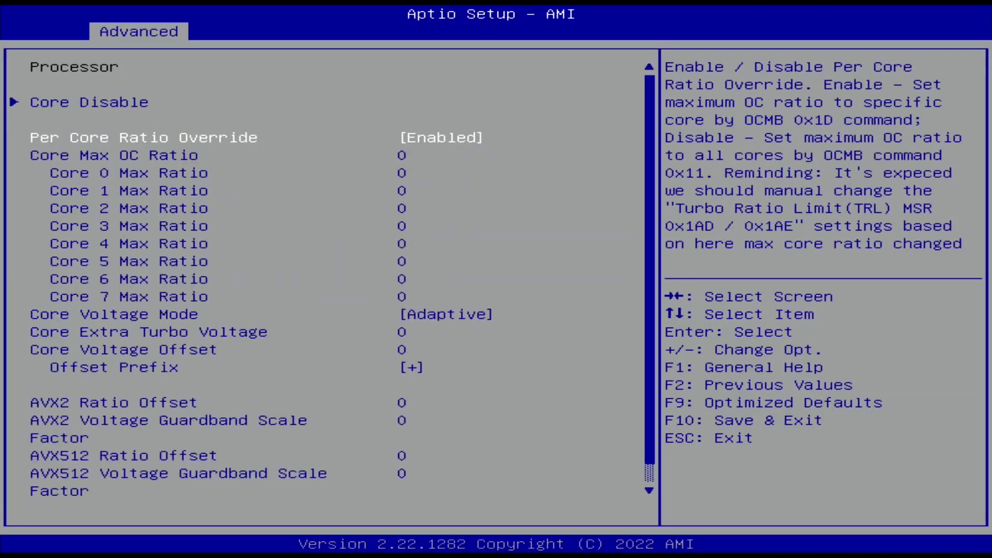
{"action": "key", "text": "Down"}
{"action": "type", "text": "52"}
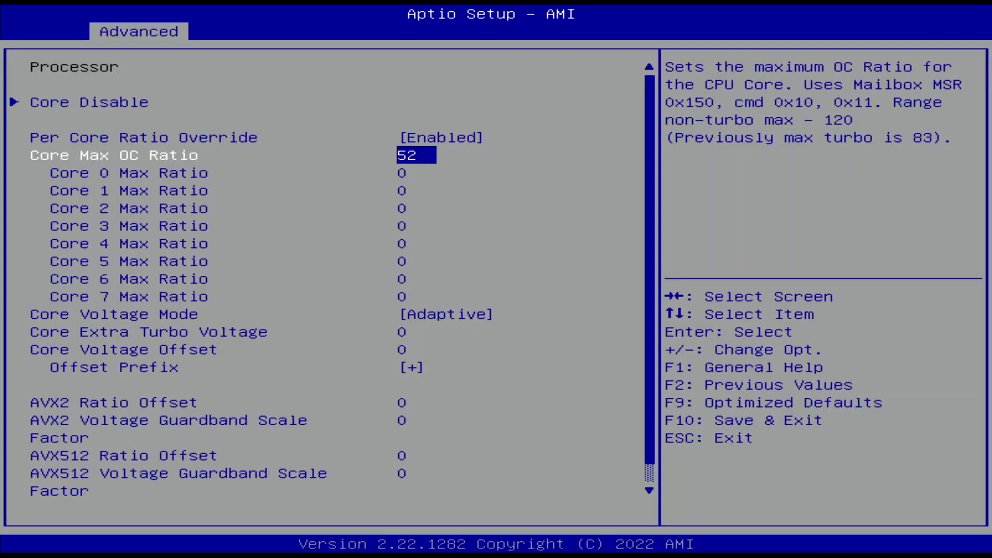
Set Core 0–3 max ratios to 52, 51, 52 and 52
{"action": "key", "text": "Down"}
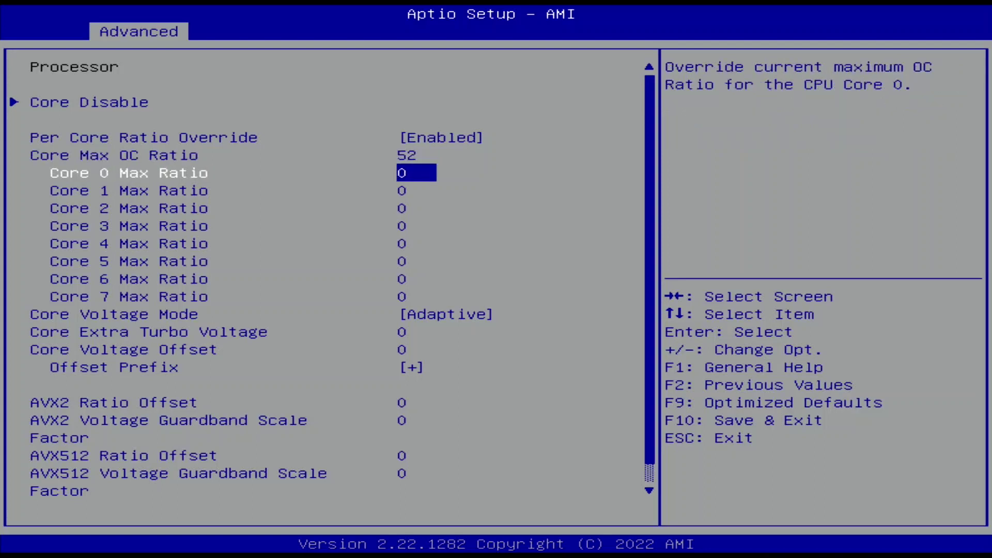
{"action": "type", "text": "52"}
{"action": "key", "text": "Down"}
{"action": "type", "text": "51"}
{"action": "key", "text": "Down"}
{"action": "type", "text": "52"}
{"action": "key", "text": "Down"}
{"action": "type", "text": "52"}
{"action": "key", "text": "Down"}
Set Core 4–7 max ratios to 52
{"action": "type", "text": "52"}
{"action": "key", "text": "Down"}
{"action": "type", "text": "52"}
{"action": "key", "text": "Down"}
{"action": "type", "text": "52"}
{"action": "key", "text": "Down"}
{"action": "type", "text": "5"}
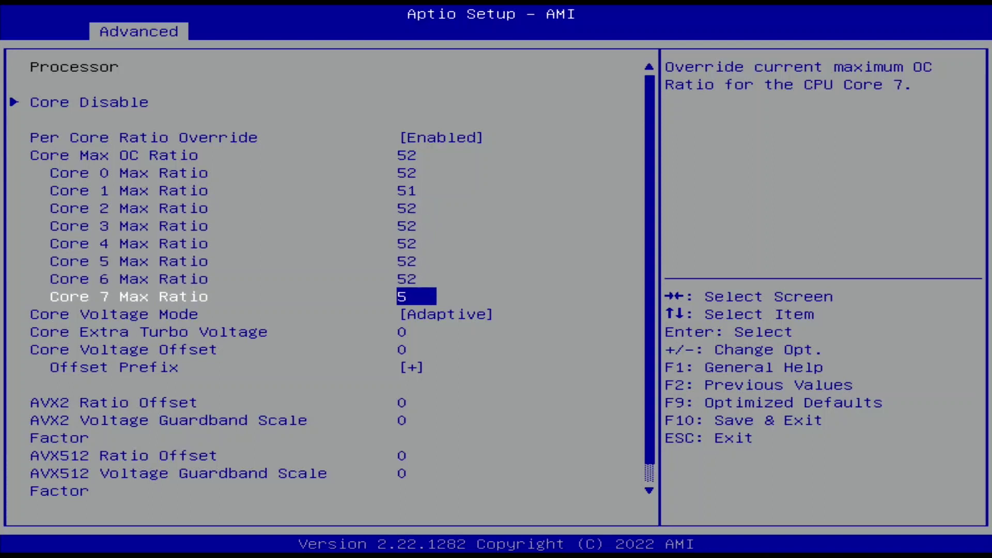
{"action": "type", "text": "2"}
{"action": "key", "text": "Down"}
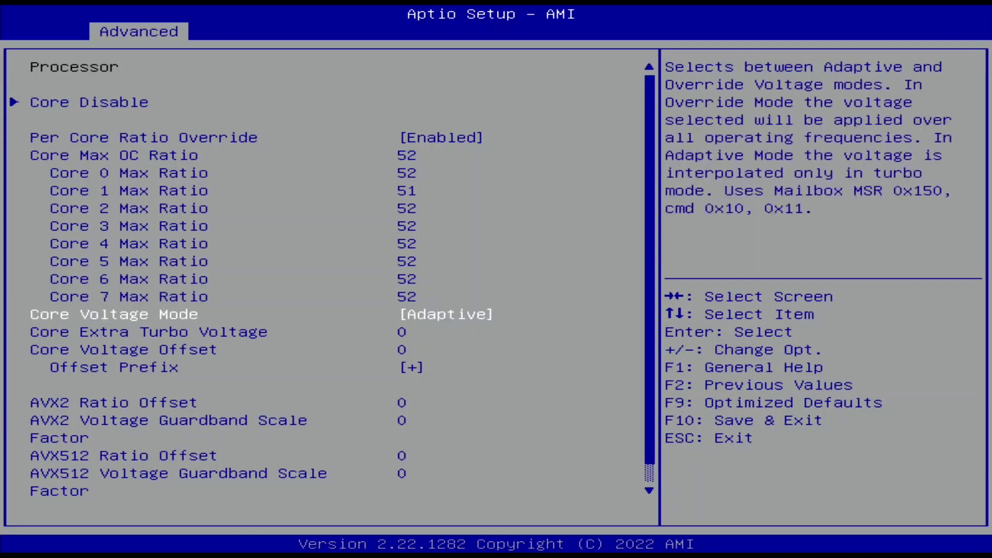
Set Core Extra Turbo Voltage to 1430
{"action": "key", "text": "Down"}
{"action": "type", "text": "143"}
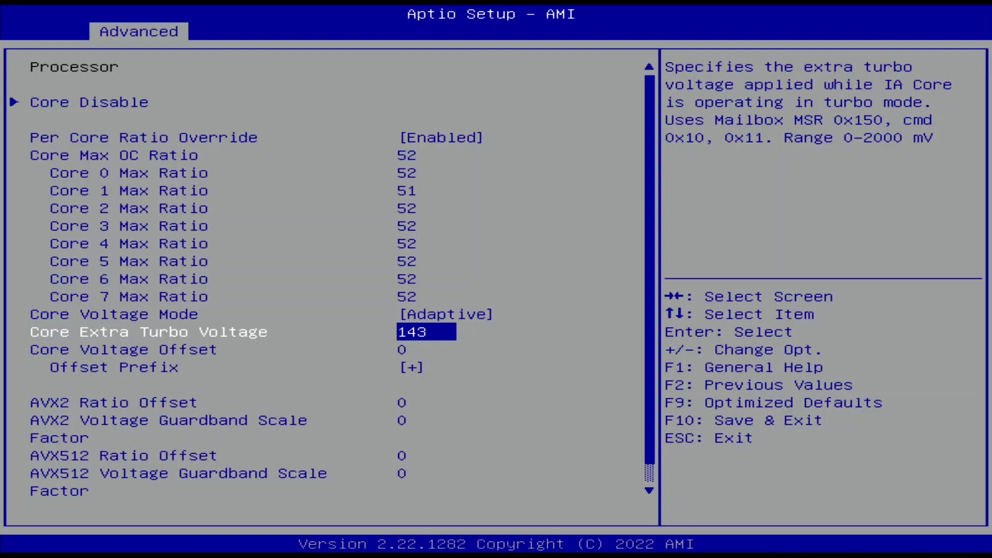
{"action": "type", "text": "0"}
{"action": "key", "text": "Escape"}
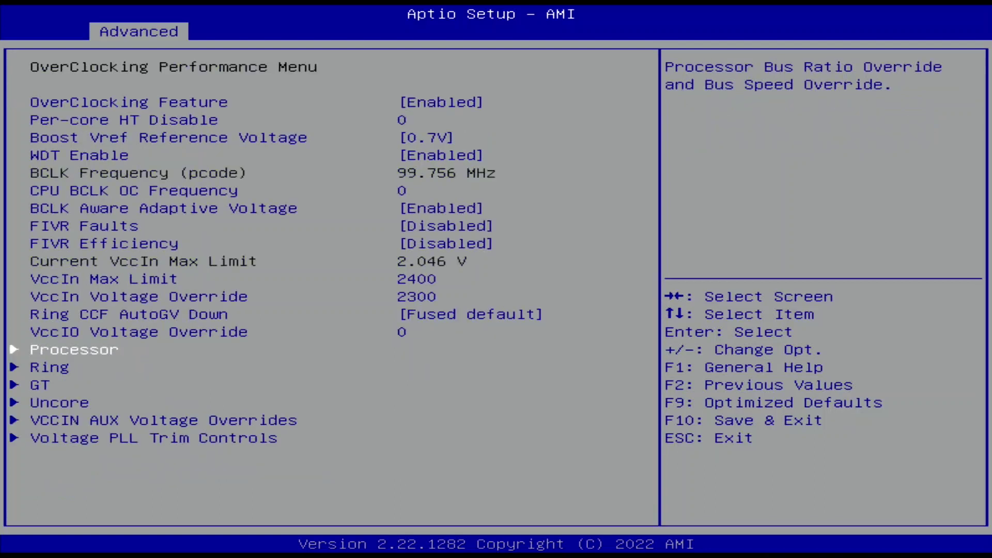
Go from Advanced to Chipset > System Agent (SA) Configuration > Memory Configuration, showing 2133 MT/s
{"action": "key", "text": "Escape"}
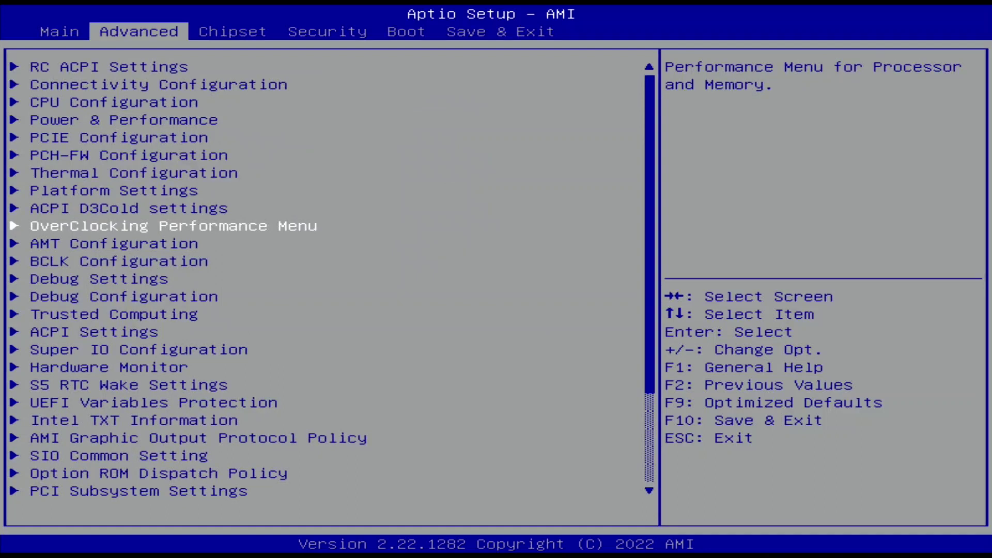
{"action": "key", "text": "Right"}
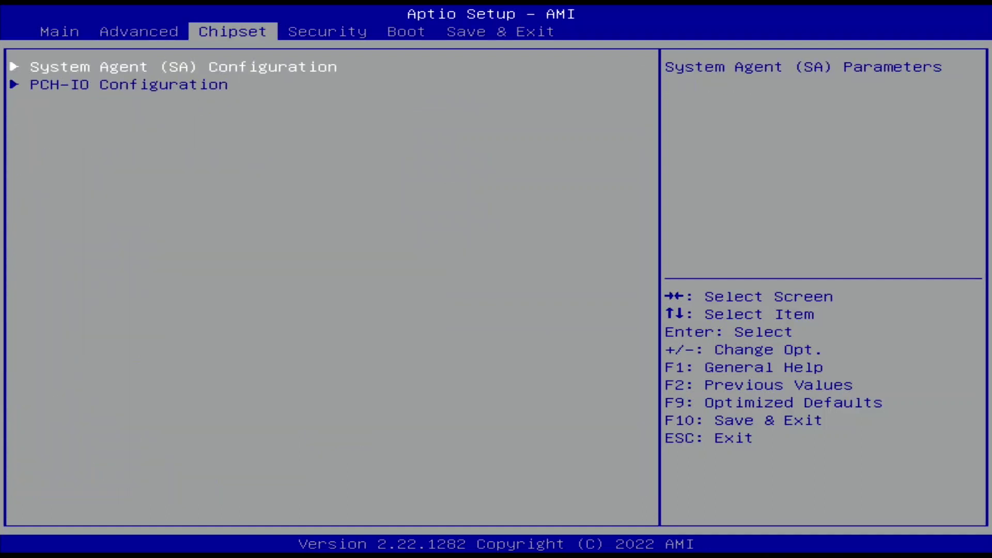
{"action": "key", "text": "Return"}
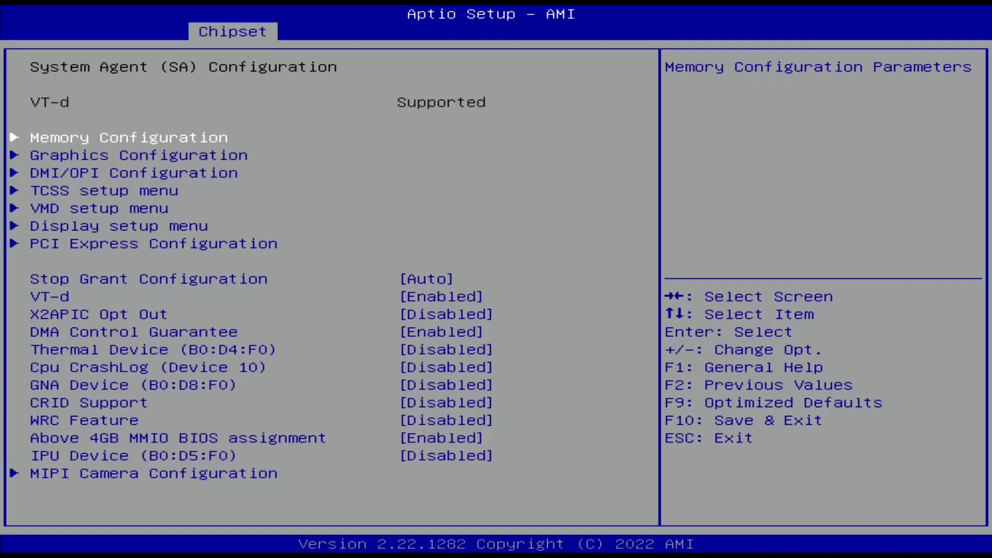
{"action": "key", "text": "Return"}
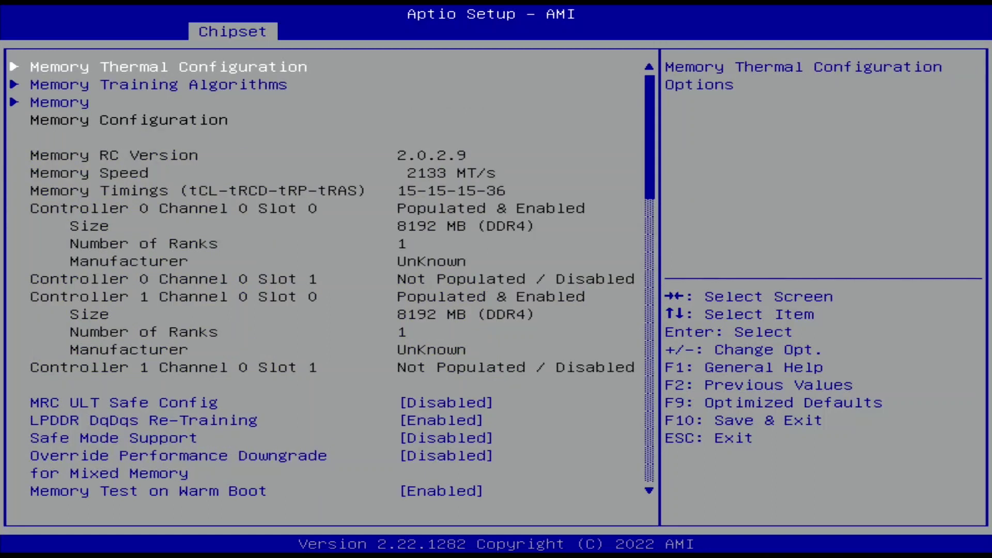
Switch Memory profile to Custom profile and enter a Memory Ratio of 30 on the 133 reference clock
{"action": "key", "text": "Down"}
{"action": "key", "text": "Down"}
{"action": "key", "text": "Down"}
{"action": "key", "text": "Down"}
{"action": "key", "text": "Down"}
{"action": "key", "text": "Down"}
{"action": "key", "text": "Down"}
{"action": "key", "text": "Down"}
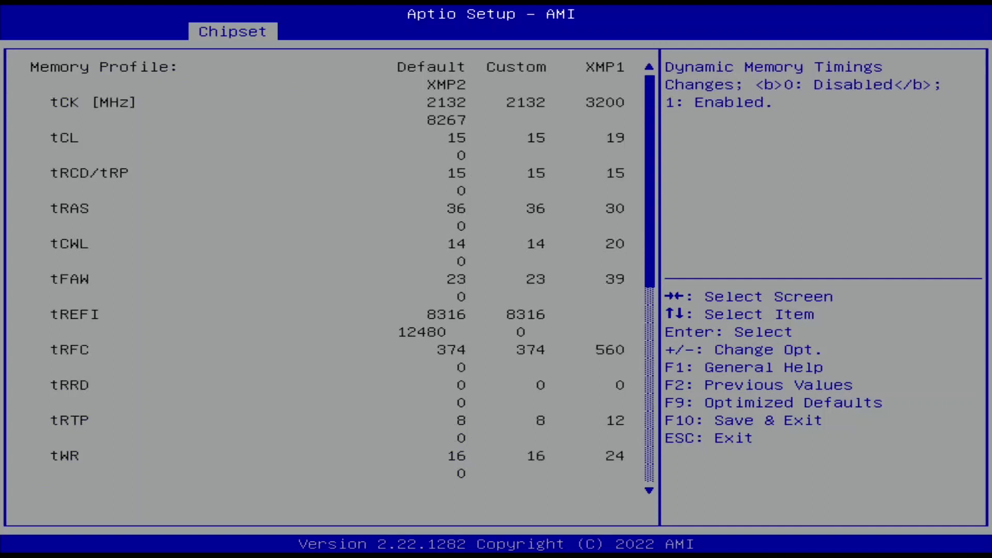
{"action": "key", "text": "Down"}
{"action": "key", "text": "Down"}
{"action": "key", "text": "Down"}
{"action": "key", "text": "Up"}
{"action": "key", "text": "Return"}
{"action": "key", "text": "Down"}
{"action": "key", "text": "Return"}
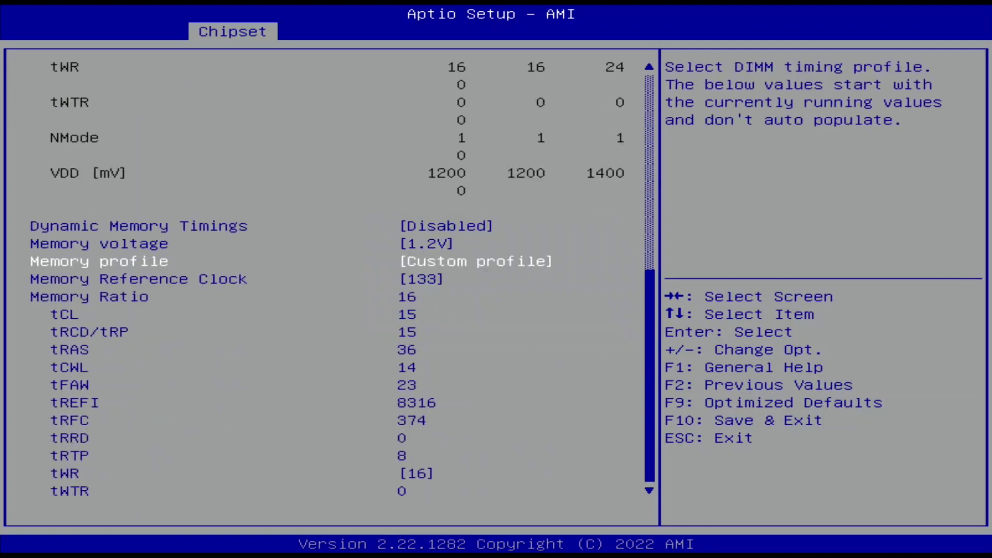
{"action": "key", "text": "Down"}
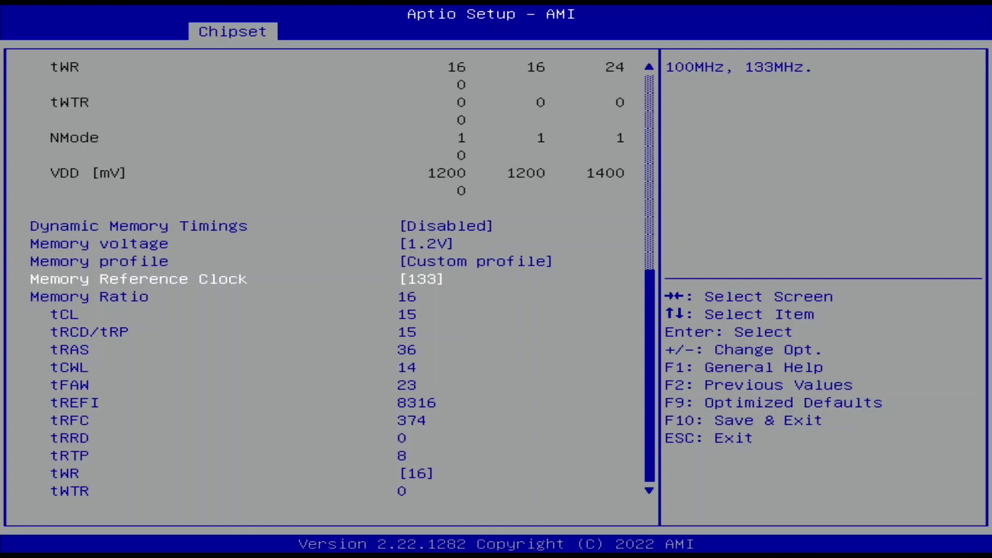
{"action": "key", "text": "Down"}
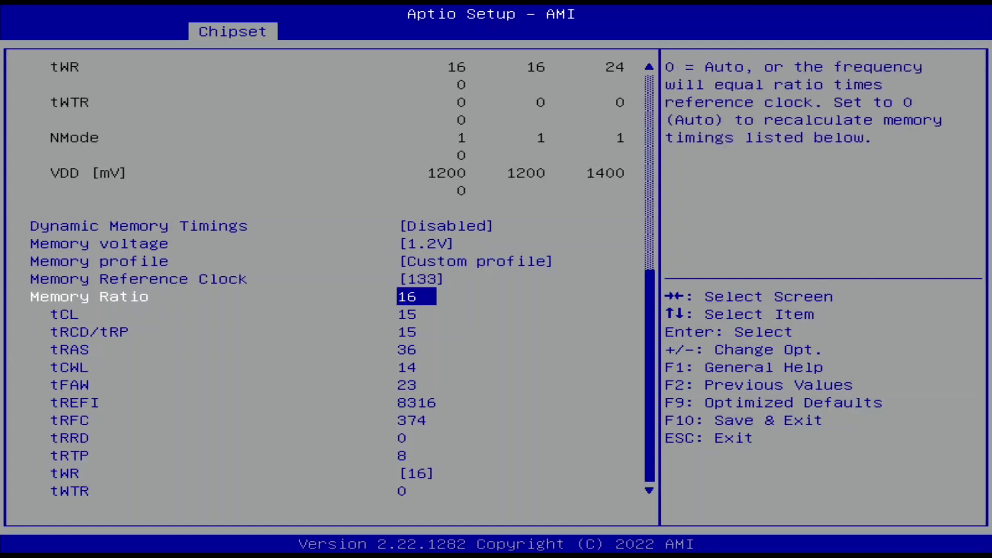
{"action": "type", "text": "30"}
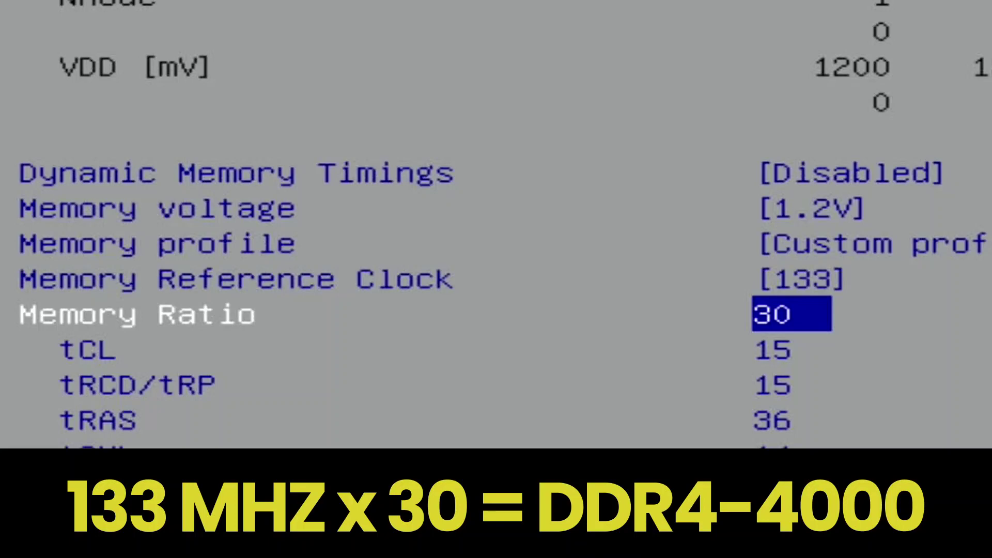
Enter primary timings: tCL 19, tRAS 39, tCWL 20, tFAW 51, tREFI 16381
{"action": "key", "text": "Down"}
{"action": "type", "text": "19"}
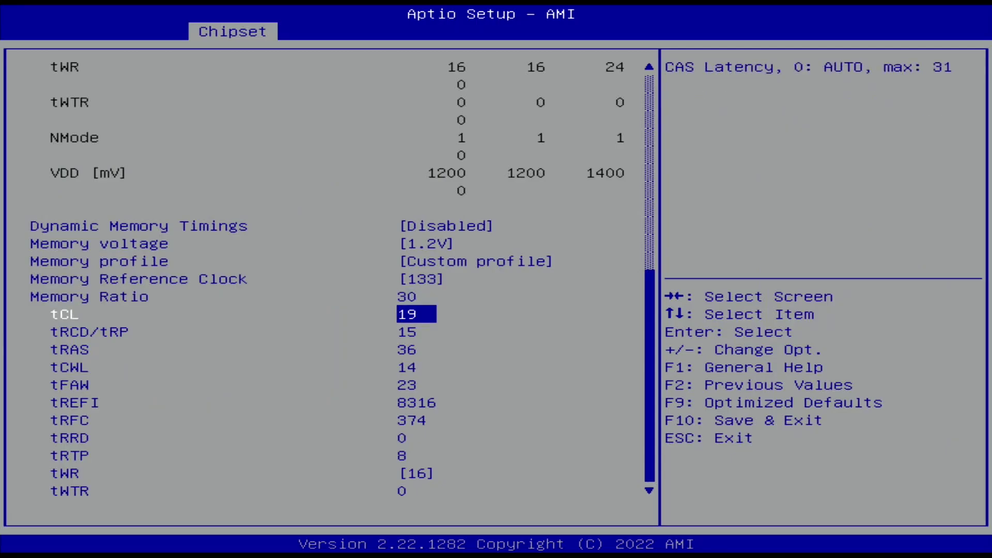
{"action": "key", "text": "Down"}
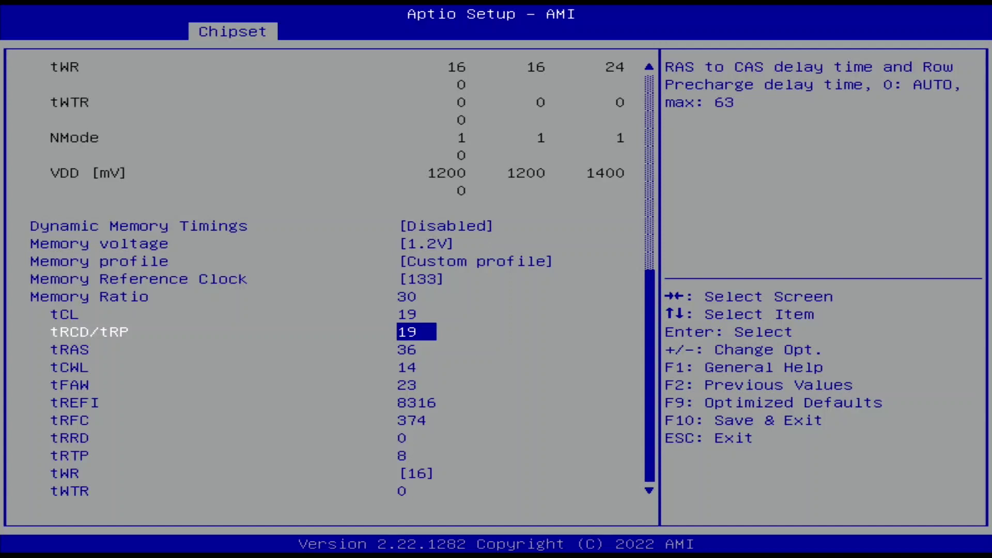
{"action": "key", "text": "Down"}
{"action": "type", "text": "39"}
{"action": "key", "text": "Down"}
{"action": "type", "text": "20"}
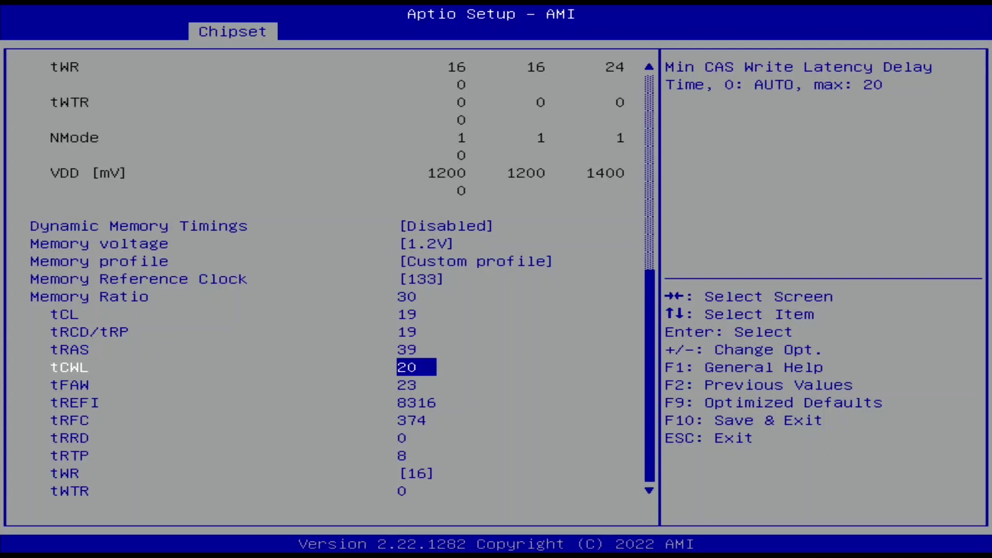
{"action": "key", "text": "Down"}
{"action": "type", "text": "51"}
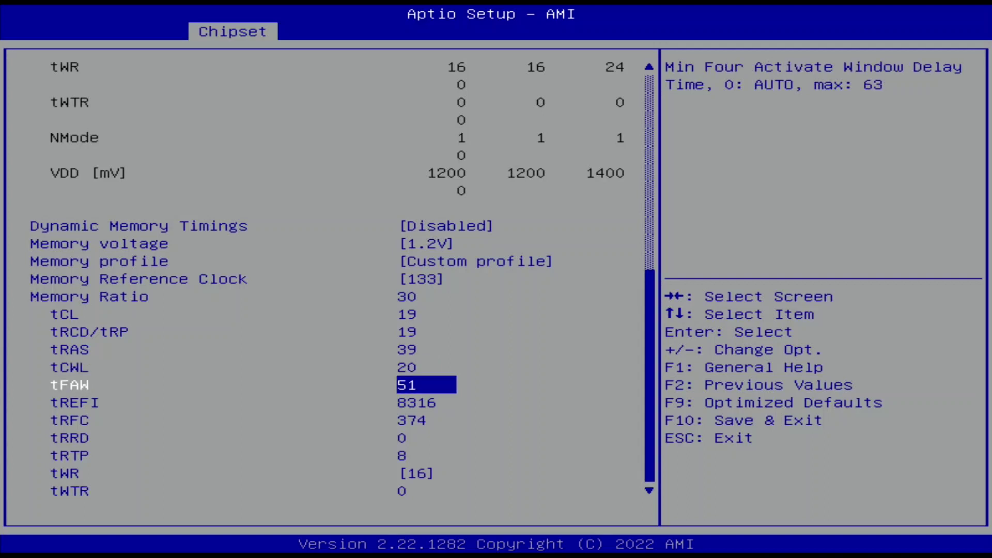
{"action": "key", "text": "Down"}
{"action": "type", "text": "16381"}
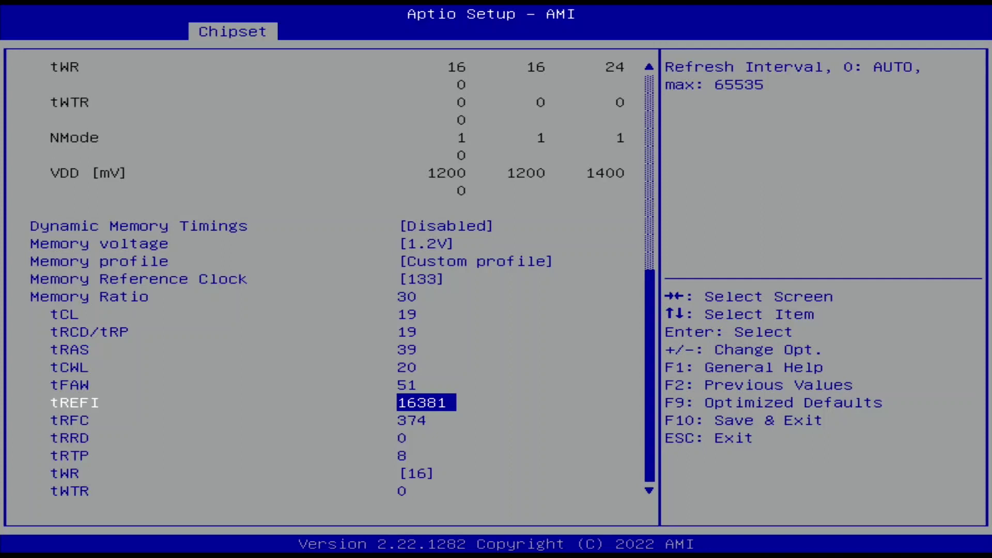
Set tRFC to 735, tRTP to 12, and choose 24 for tWR
{"action": "key", "text": "Down"}
{"action": "type", "text": "735"}
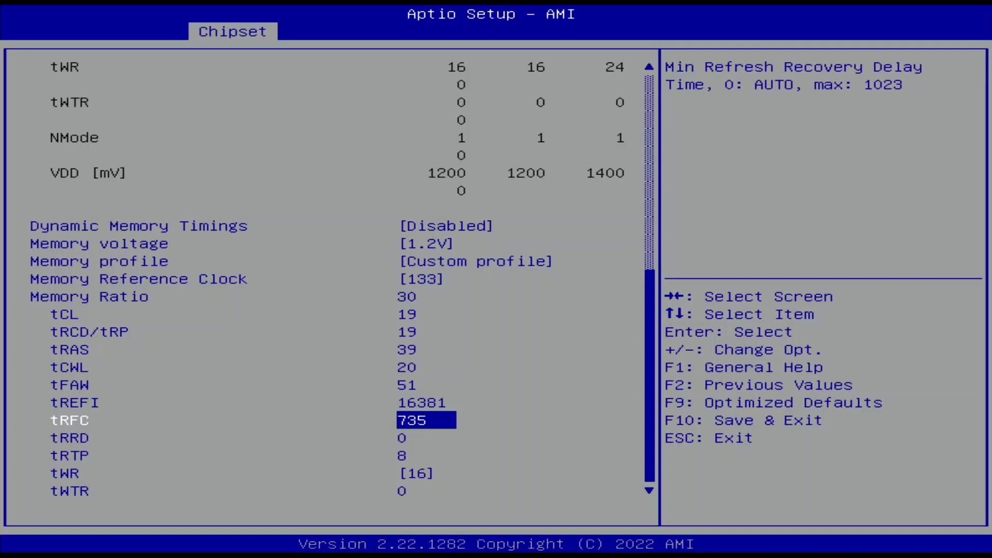
{"action": "key", "text": "Down"}
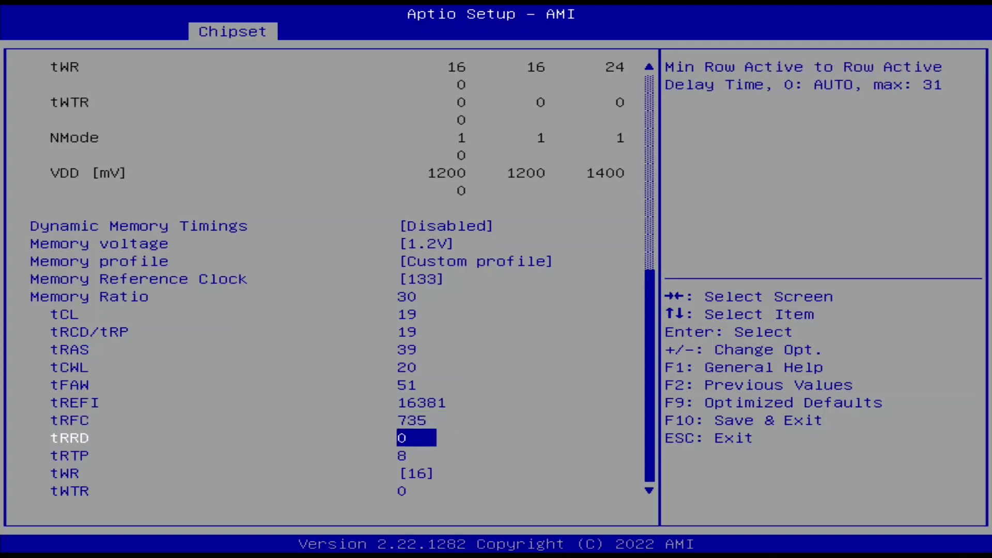
{"action": "key", "text": "Down"}
{"action": "type", "text": "12"}
{"action": "key", "text": "Down"}
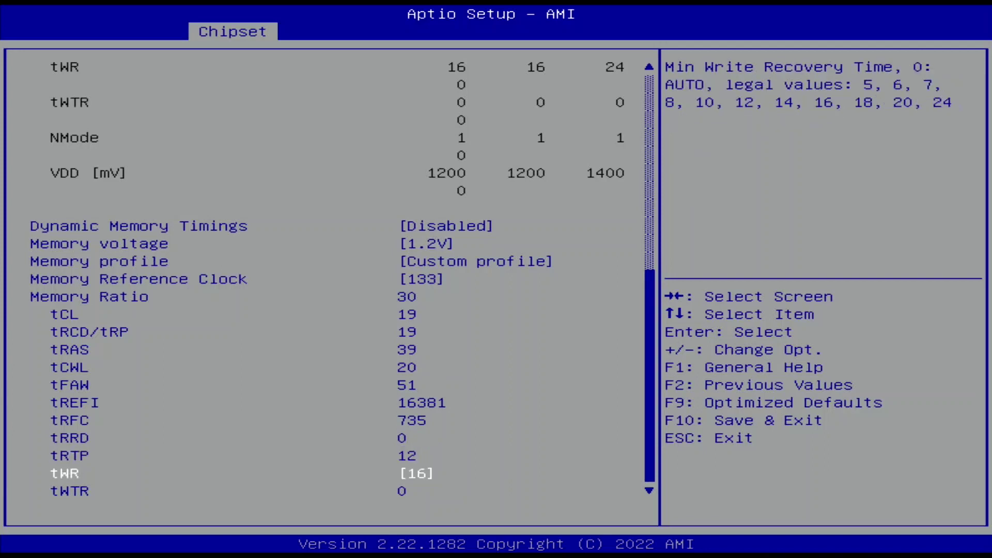
{"action": "key", "text": "Return"}
{"action": "key", "text": "Down"}
{"action": "key", "text": "Down"}
{"action": "key", "text": "Down"}
{"action": "key", "text": "Down"}
{"action": "key", "text": "Down"}
{"action": "key", "text": "Down"}
{"action": "key", "text": "Down"}
{"action": "key", "text": "Return"}
{"action": "key", "text": "Down"}
{"action": "key", "text": "Down"}
{"action": "key", "text": "Down"}
{"action": "key", "text": "Return"}
{"action": "key", "text": "Down"}
{"action": "key", "text": "Down"}
{"action": "key", "text": "Down"}
{"action": "key", "text": "Down"}
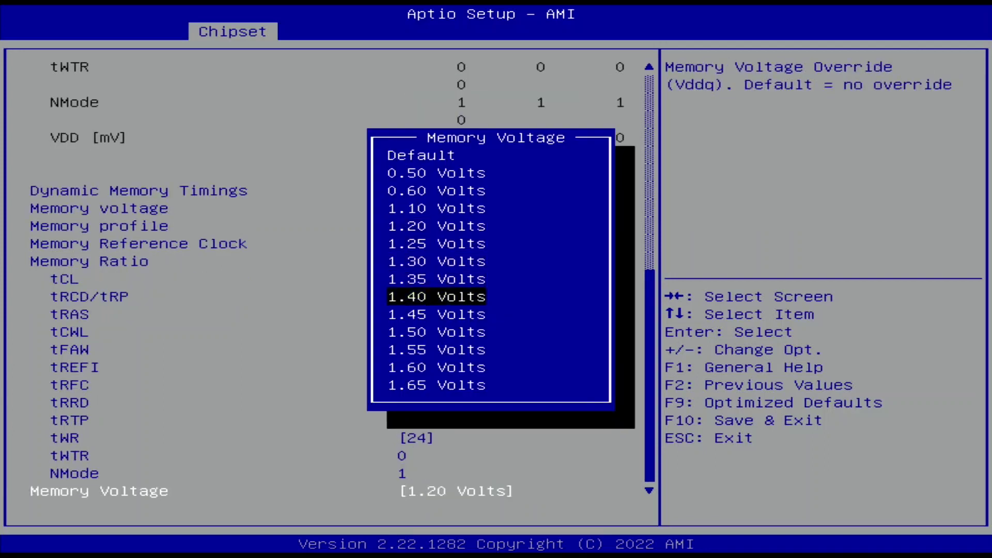
Set Memory Voltage to 1.40 Volts and save the configuration and reset with F10
{"action": "key", "text": "Return"}
{"action": "key", "text": "F10"}
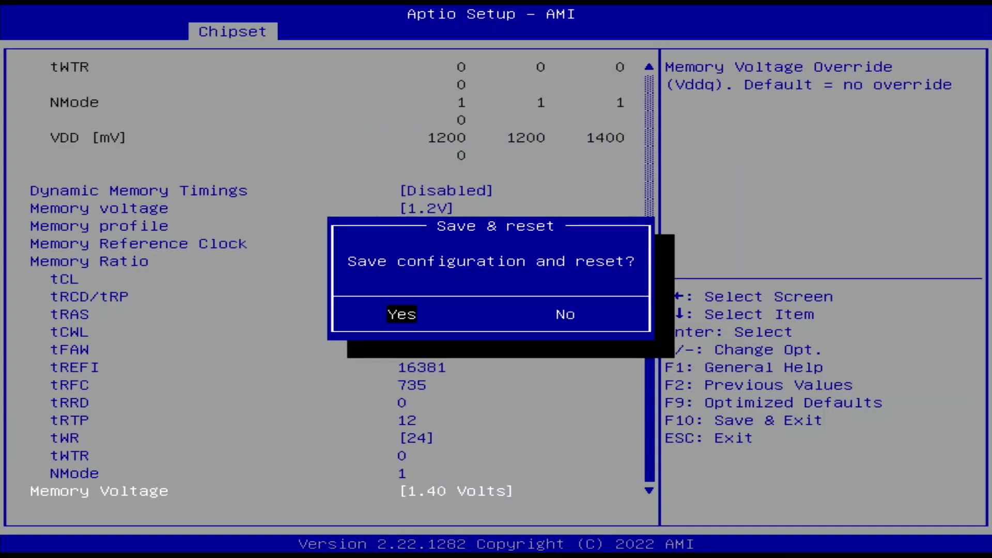